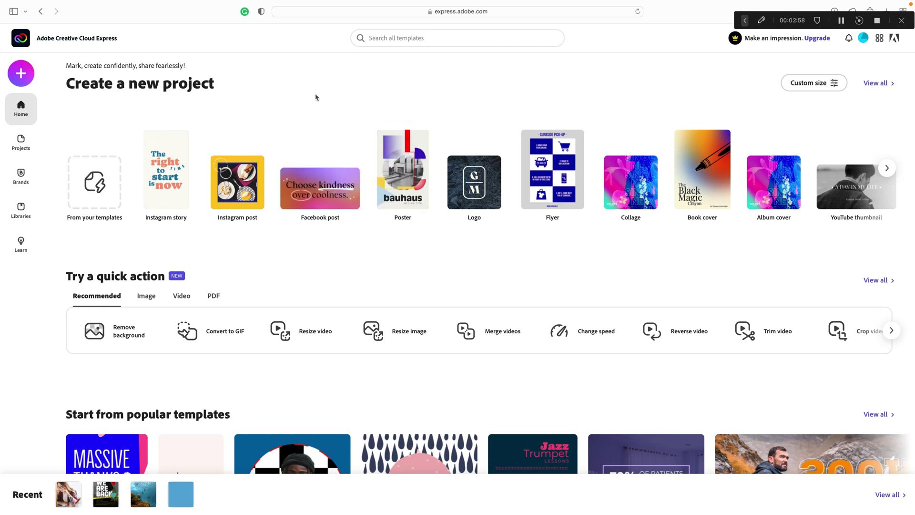
Create a new poster from the Health 'Spa' template with its Bophut, Thailand photos and text
mouse_move(403, 162)
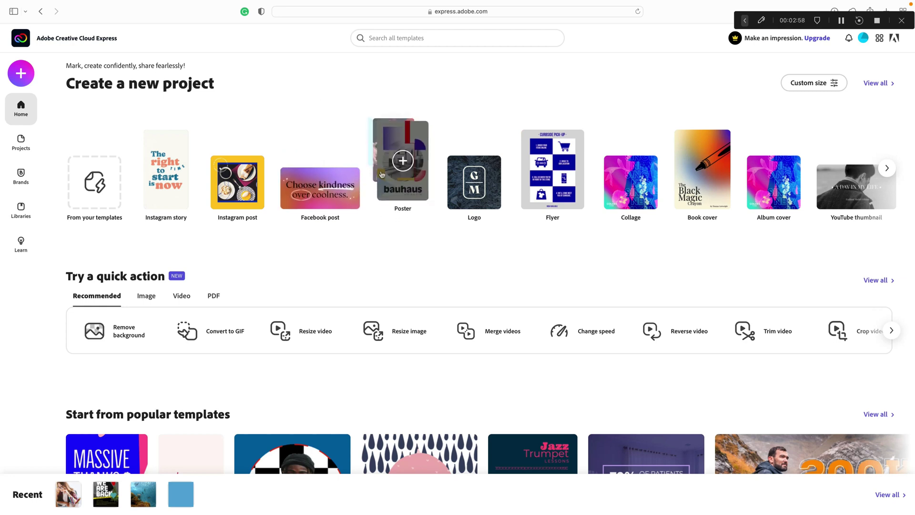
left_click(403, 161)
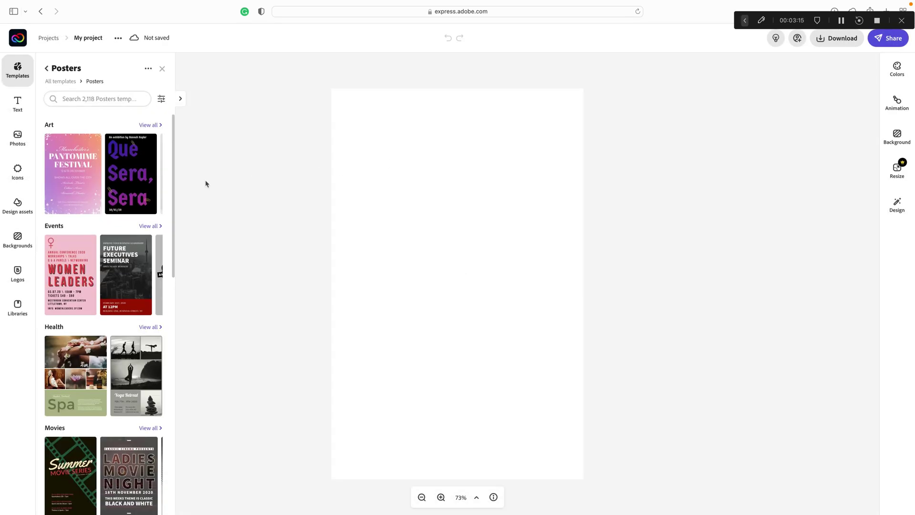
scroll(117, 203, "down", 3)
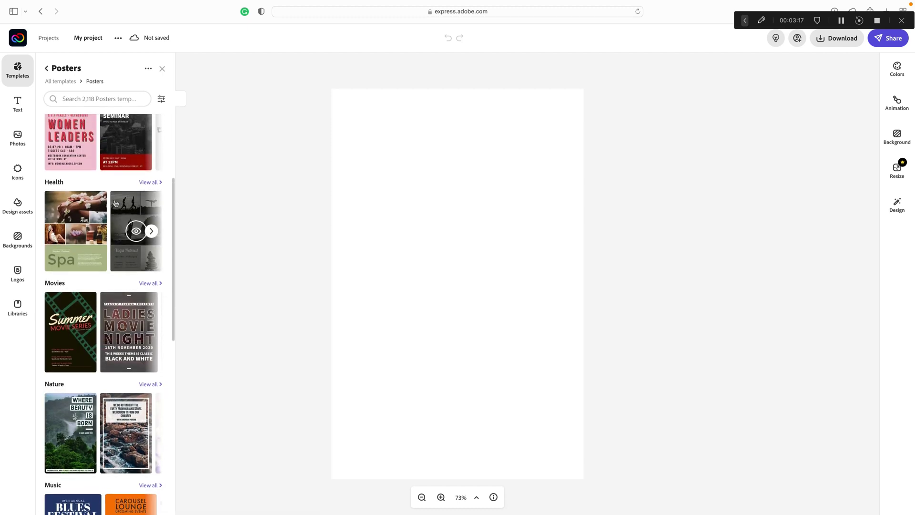
scroll(115, 204, "up", 2)
scroll(105, 202, "down", 3)
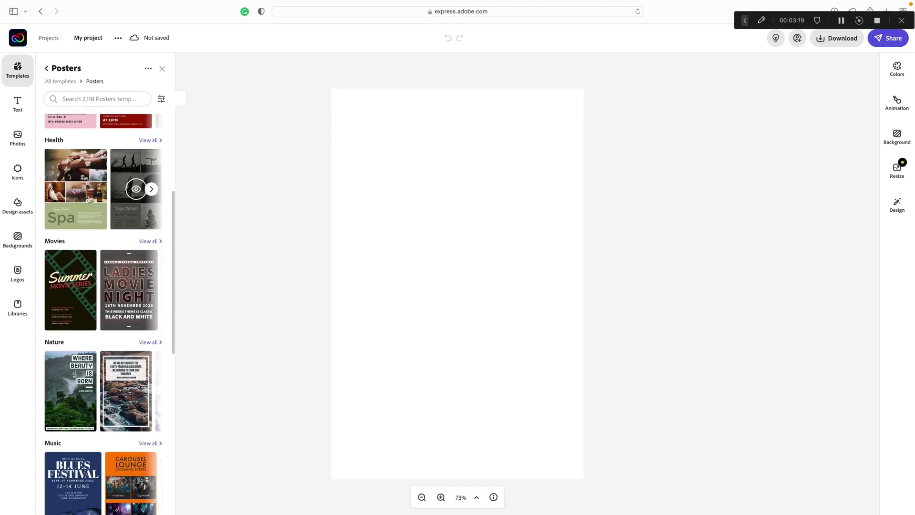
left_click(128, 205)
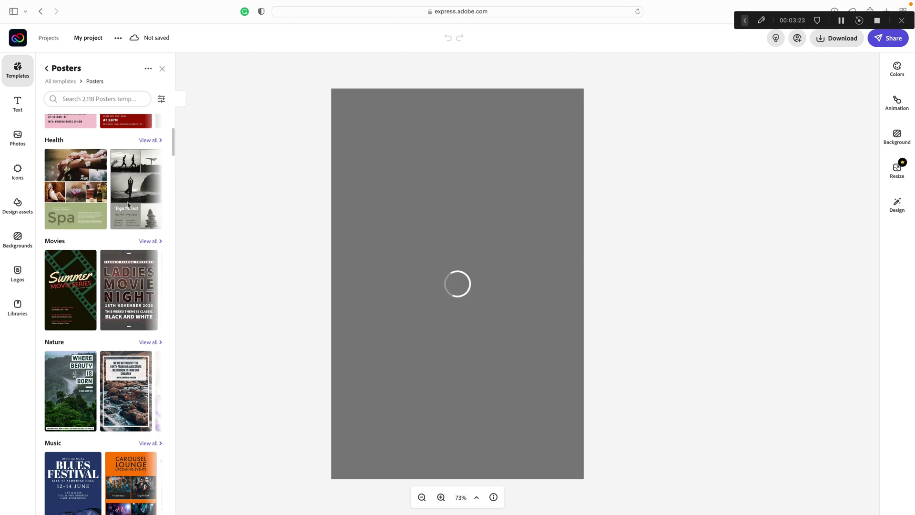
mouse_move(132, 205)
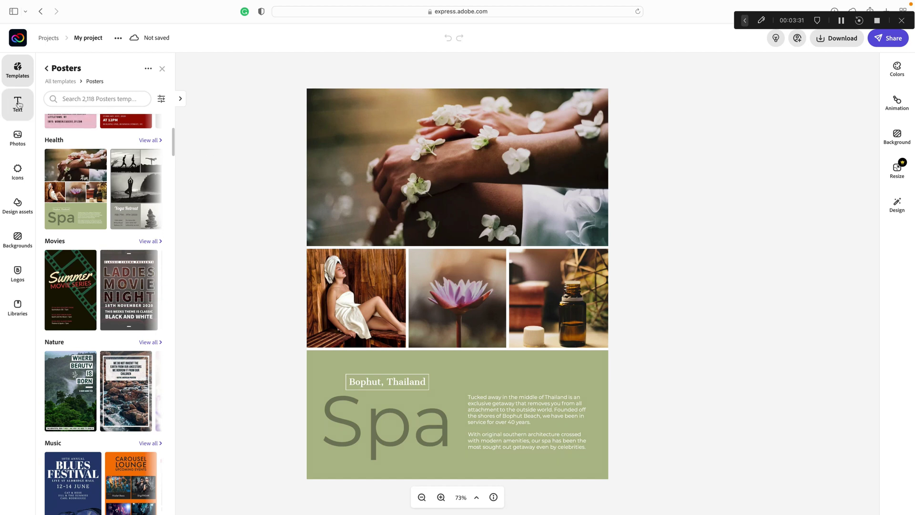
Turn the Spa heading's shadow on and back off, then expand the poster's layers list
left_click(402, 420)
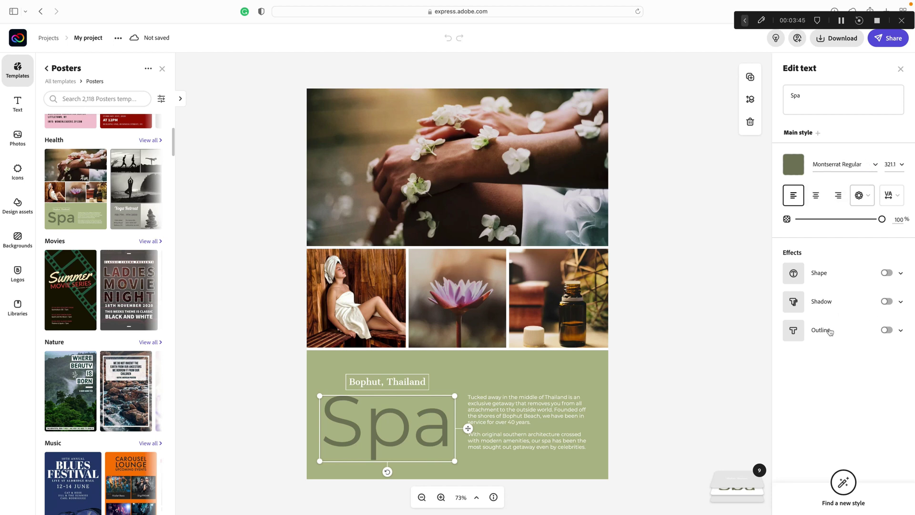
left_click(886, 301)
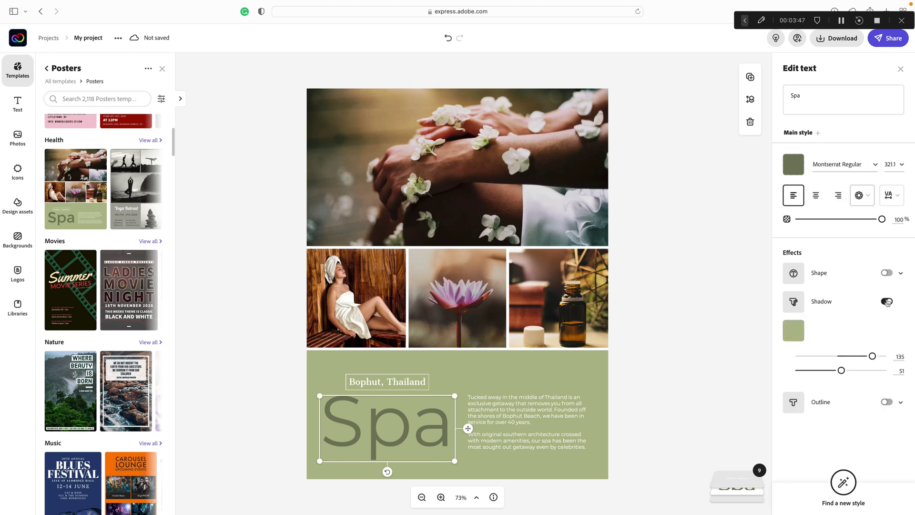
left_click(886, 301)
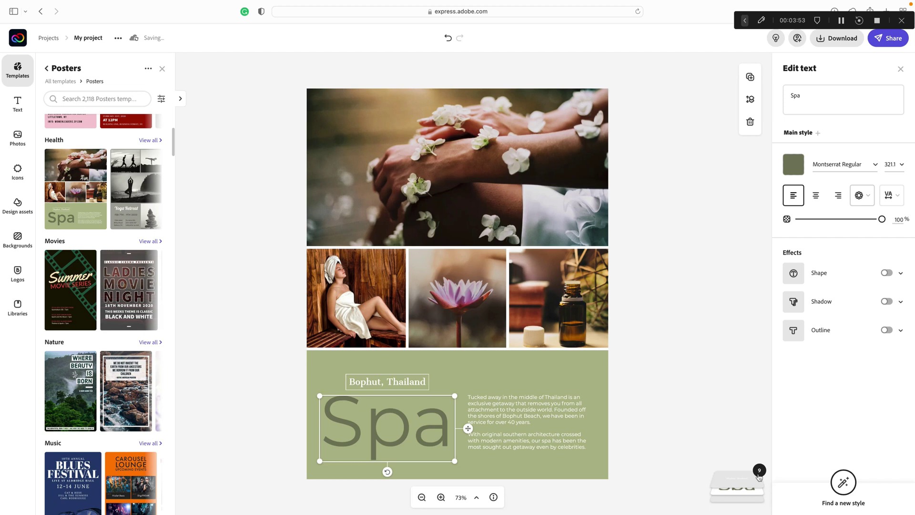
left_click(745, 484)
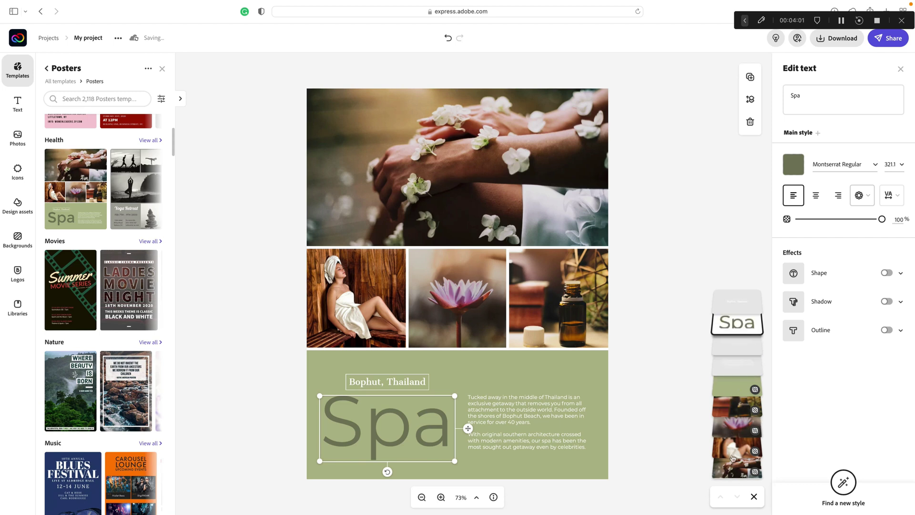
Recolor the bottom background panel layer from sage to vivid green #059C61
left_click(743, 310)
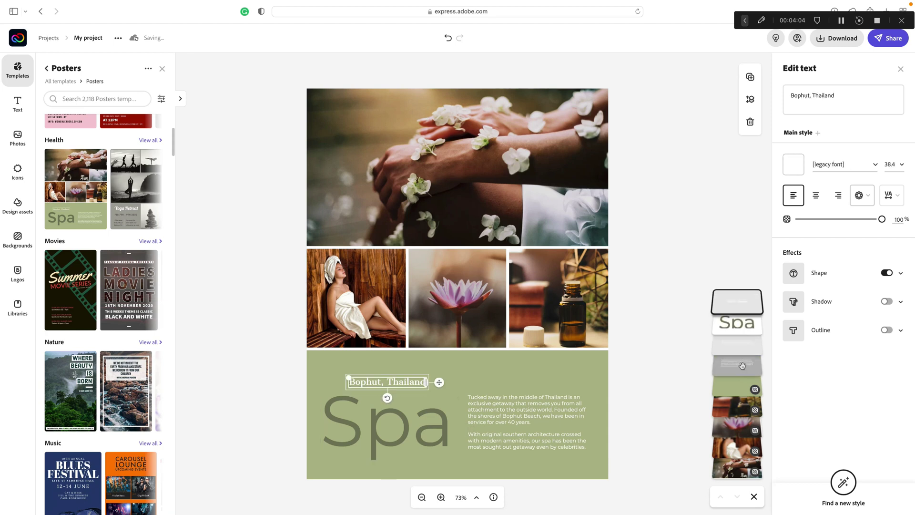
left_click(736, 391)
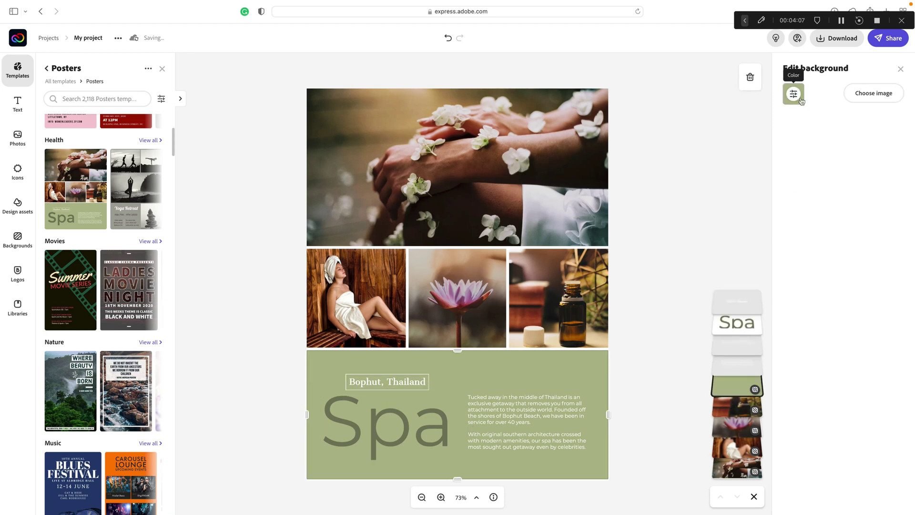
left_click(793, 93)
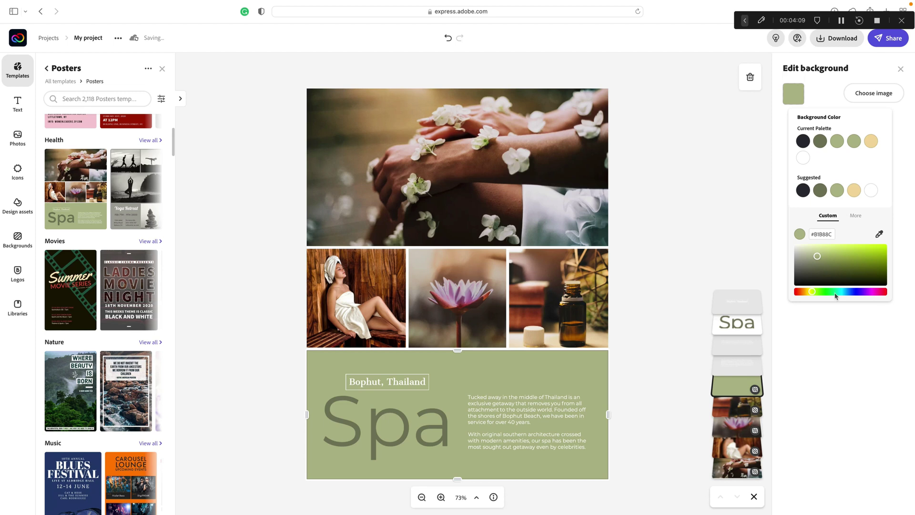
left_click(834, 292)
left_click(881, 260)
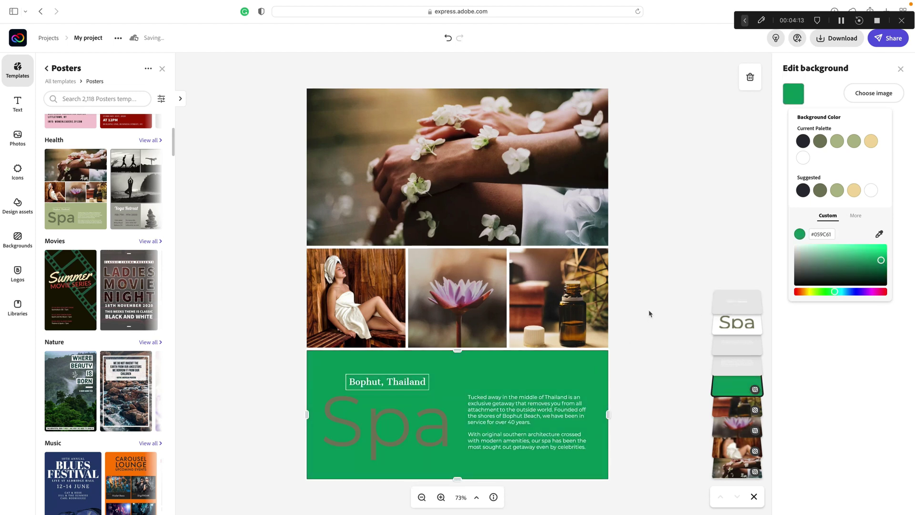
left_click(19, 101)
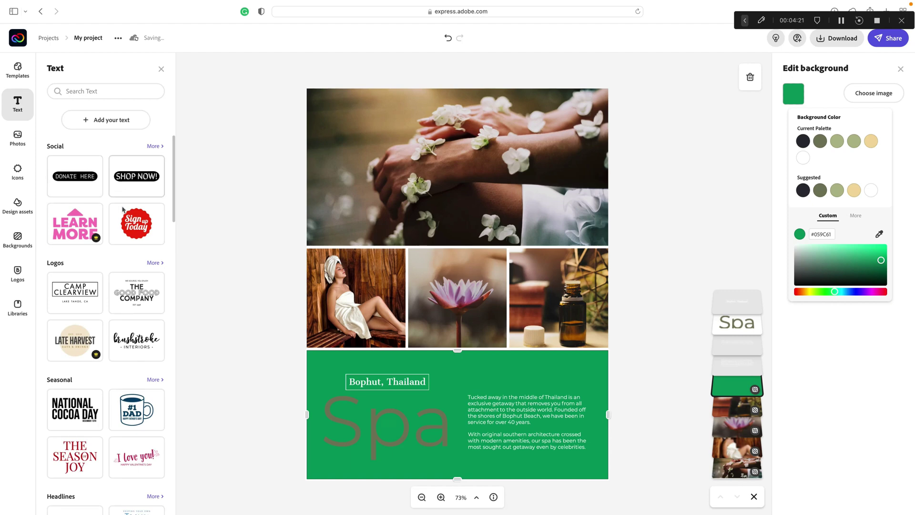
Browse the Text styles, then bring up the Photos library of Adobe Stock collections
scroll(106, 220, "down", 3)
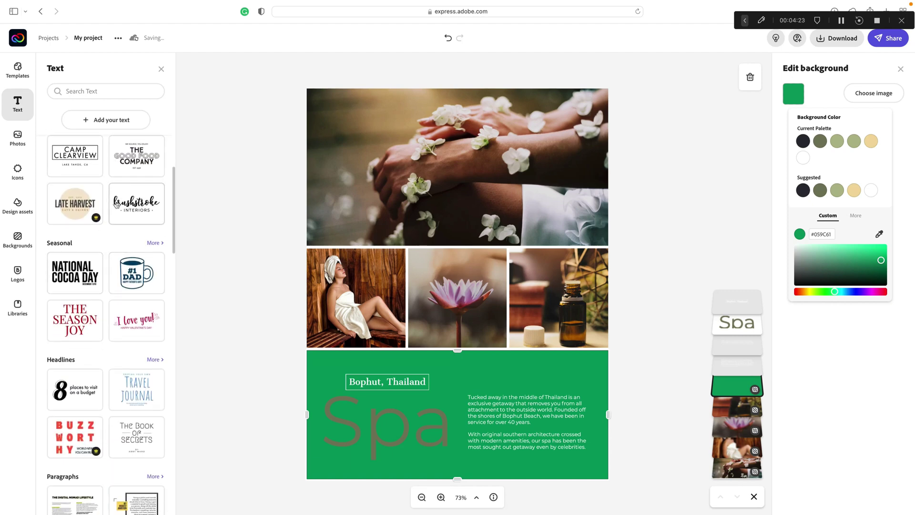
scroll(106, 172, "up", 3)
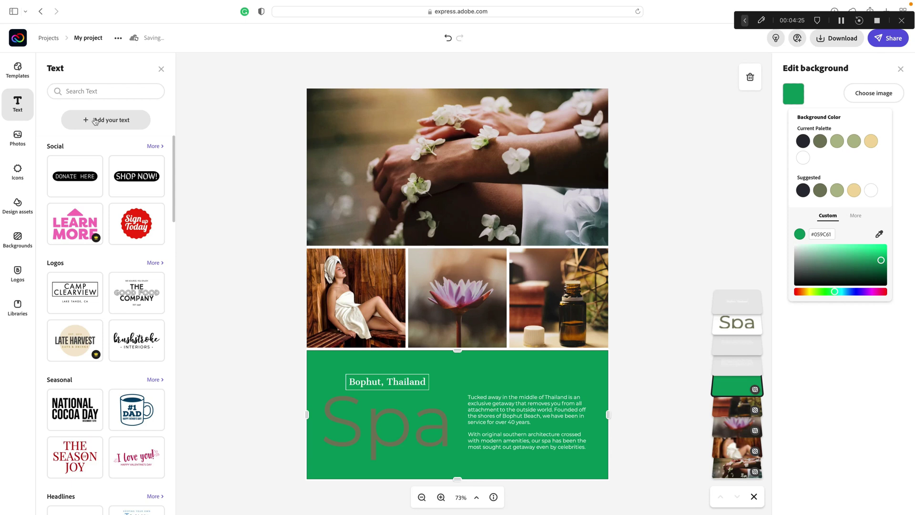
left_click(25, 139)
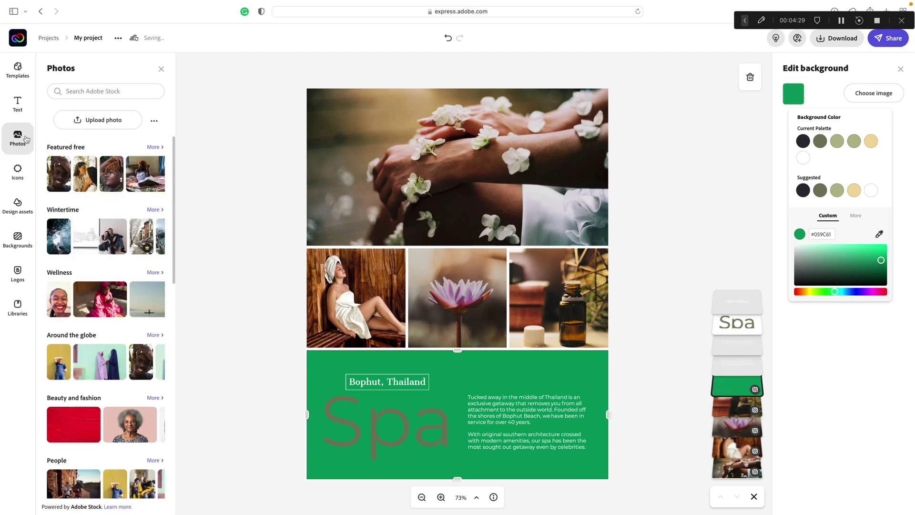
scroll(99, 204, "down", 3)
scroll(98, 204, "up", 2)
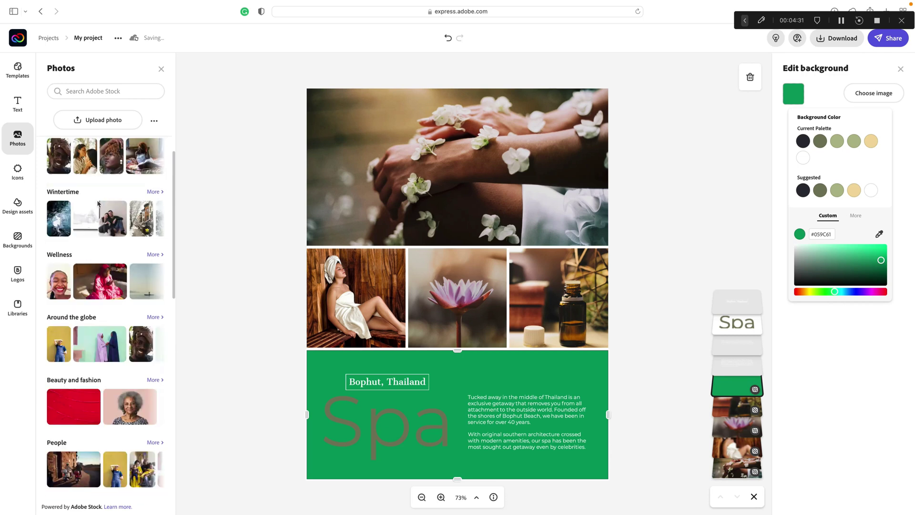
scroll(99, 204, "up", 1)
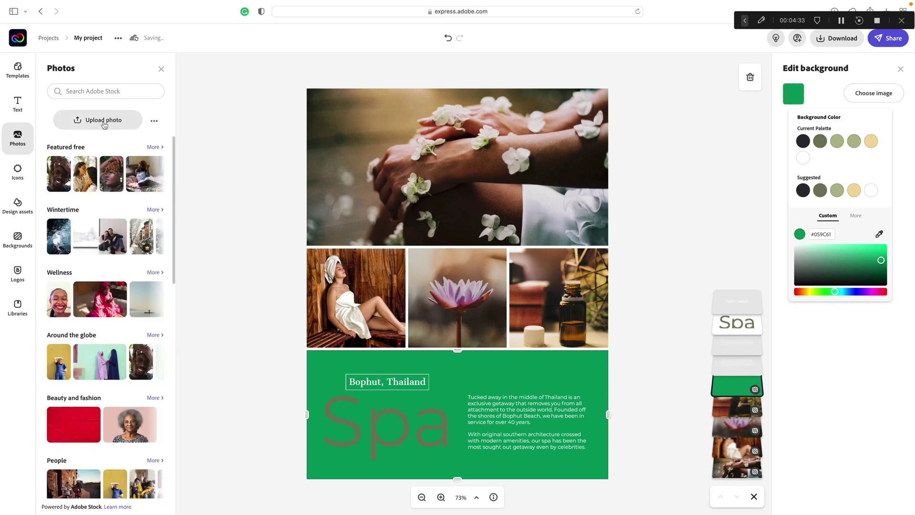
Search icons for 'flower' and add the tulip icon to the poster
left_click(18, 167)
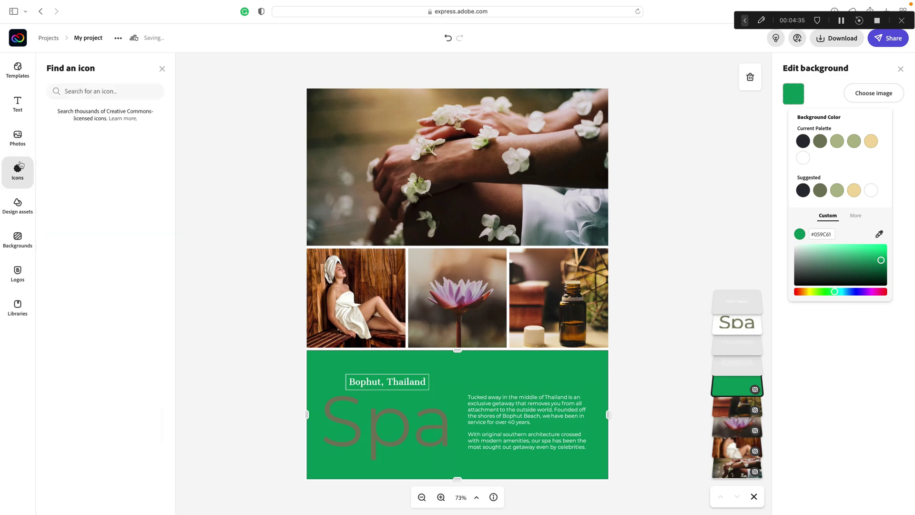
type("flower")
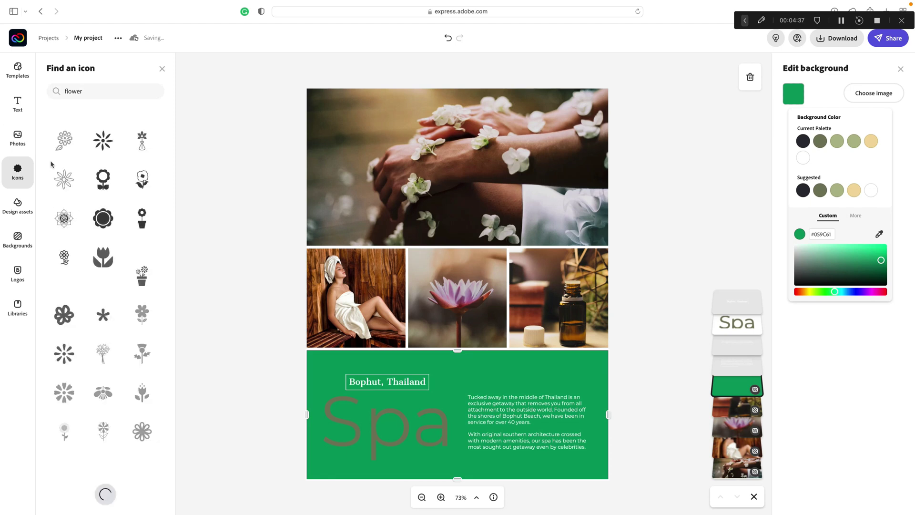
scroll(78, 158, "down", 5)
scroll(105, 148, "up", 1)
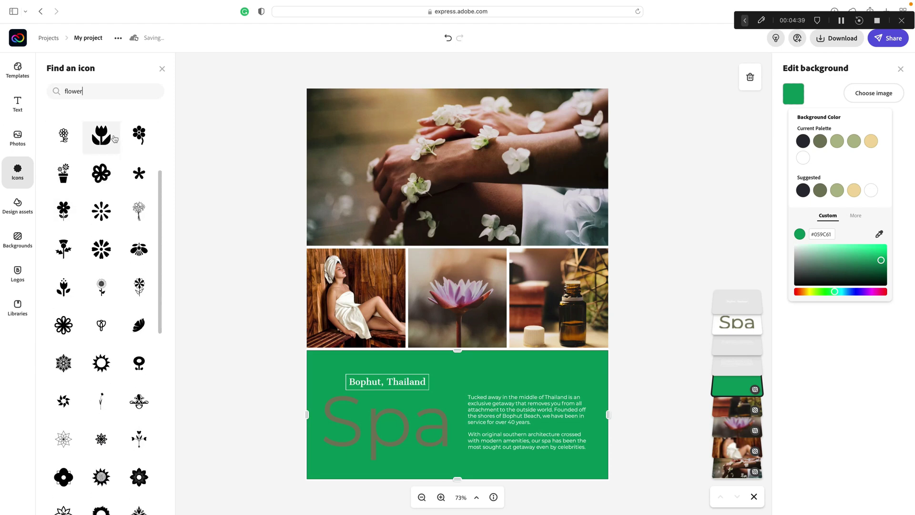
left_click(106, 140)
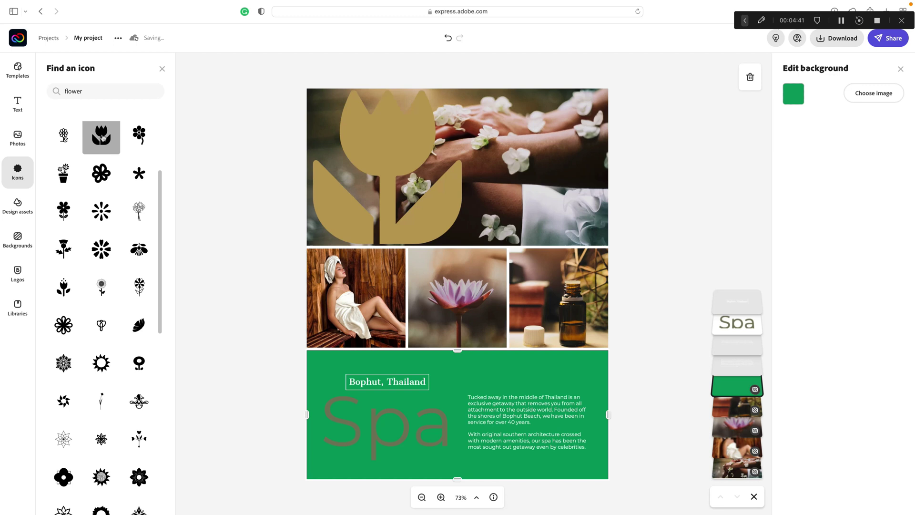
Color the tulip teal #15AF9F, shrink it and place it on the hands photo
left_click(368, 148)
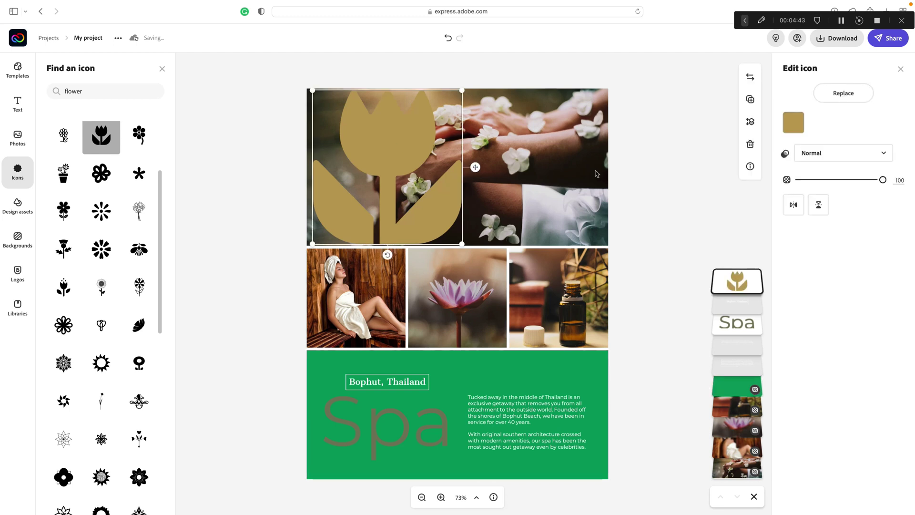
left_click(793, 123)
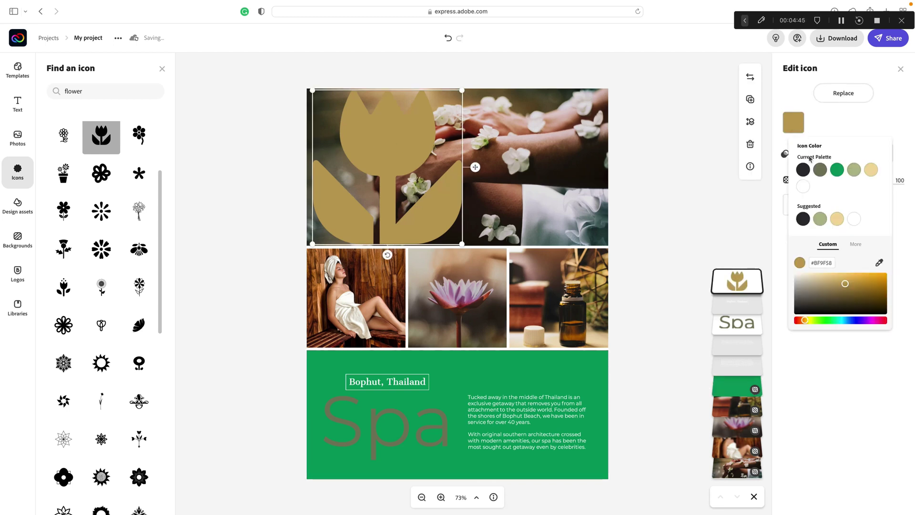
left_click(840, 320)
left_click_drag(860, 293, 875, 286)
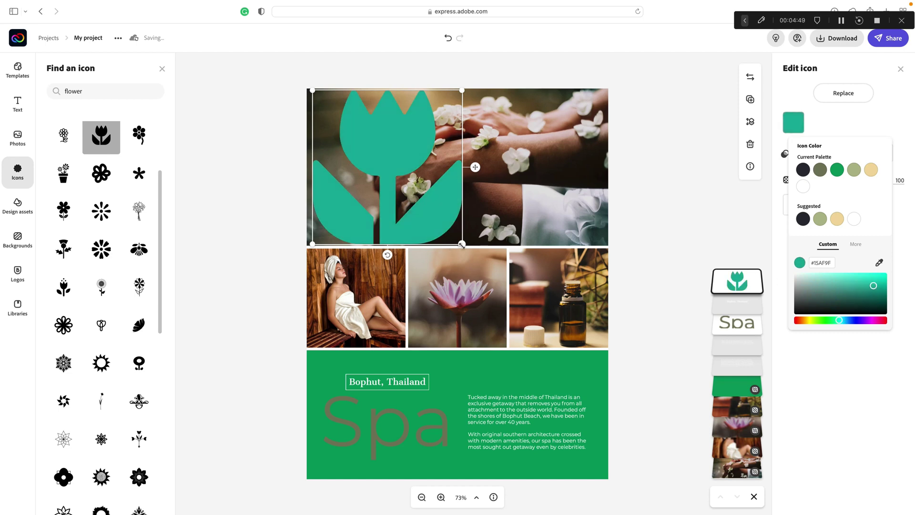
left_click_drag(462, 244, 386, 211)
left_click(362, 140)
Nudge the tulip lower-left, then drag the SAVE TIME stamp from Design assets onto the top photo
left_click_drag(401, 177, 355, 211)
left_click(31, 210)
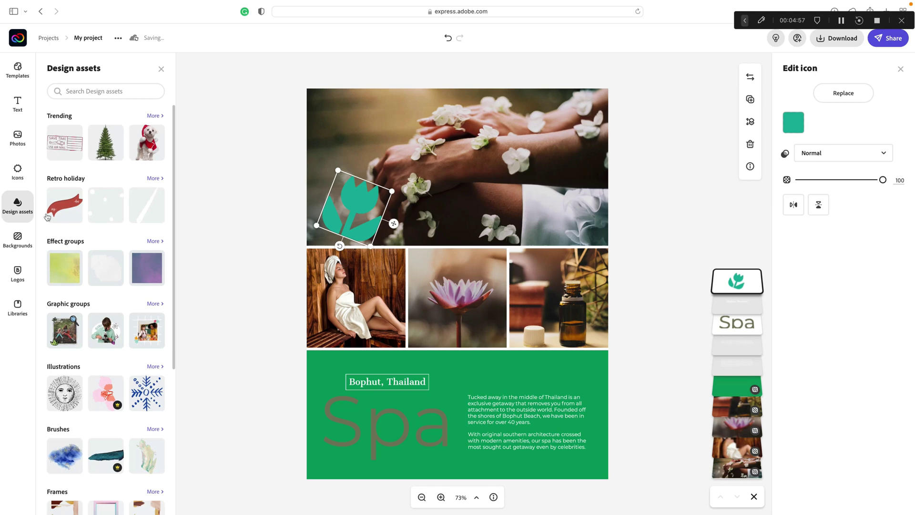
scroll(111, 178, "down", 5)
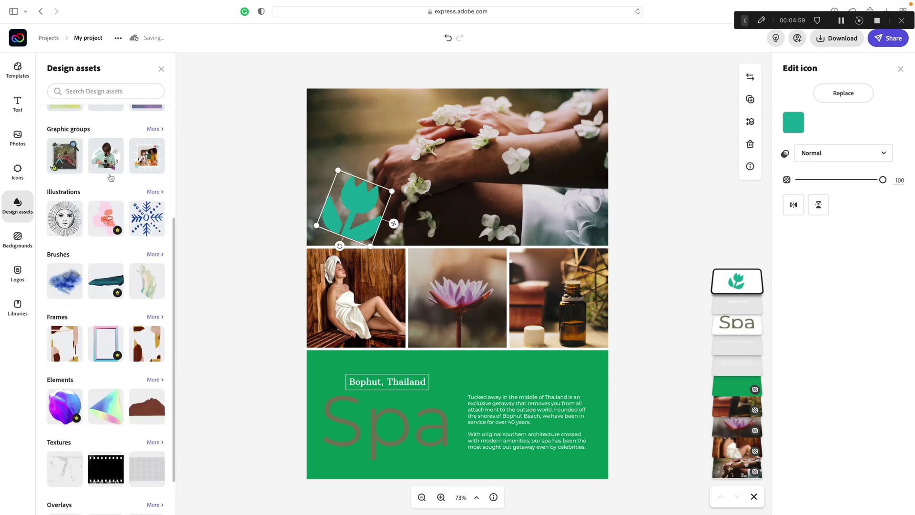
scroll(76, 157, "up", 5)
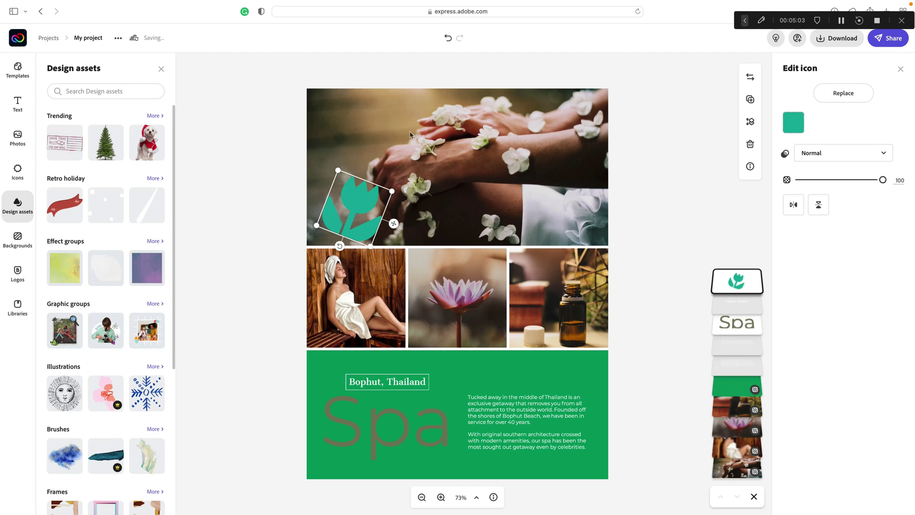
left_click_drag(430, 146, 412, 131)
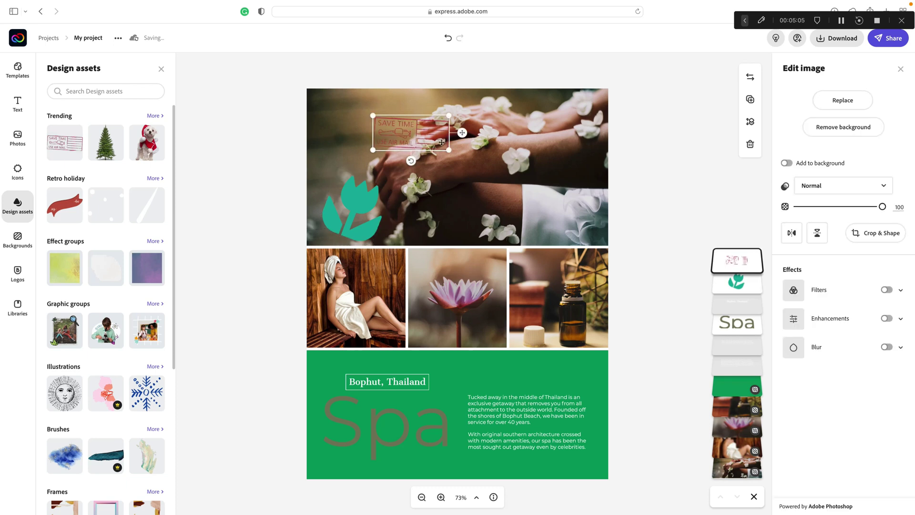
left_click_drag(430, 152, 373, 119)
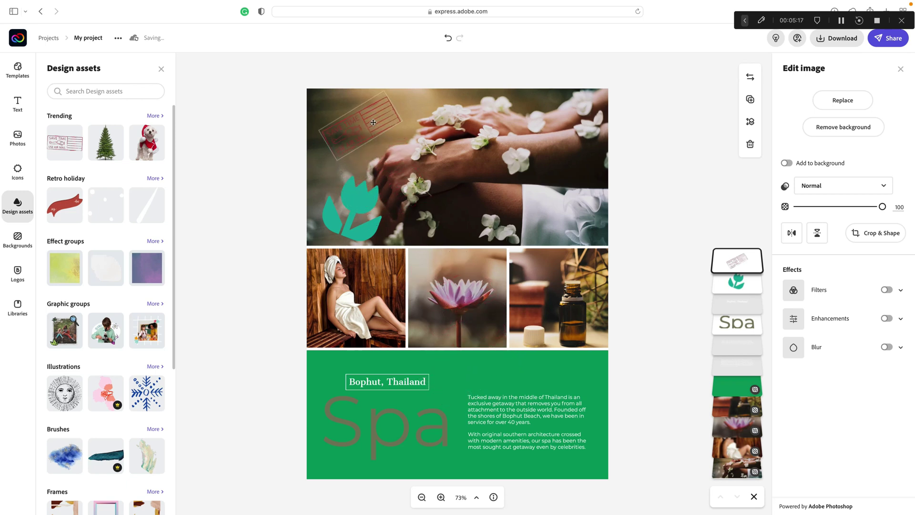
scroll(121, 226, "down", 3)
scroll(121, 225, "down", 2)
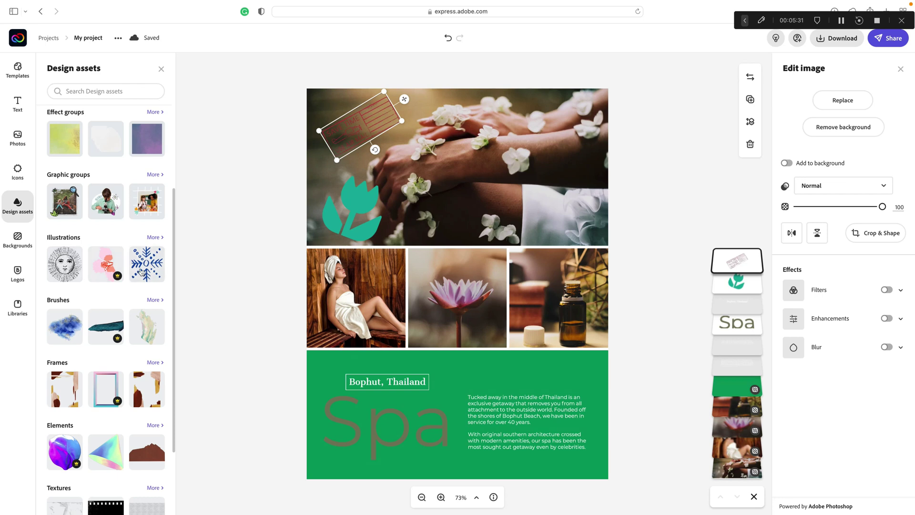
Open the Backgrounds panel and scroll through its trending, seasonal and geometric designs
left_click(27, 240)
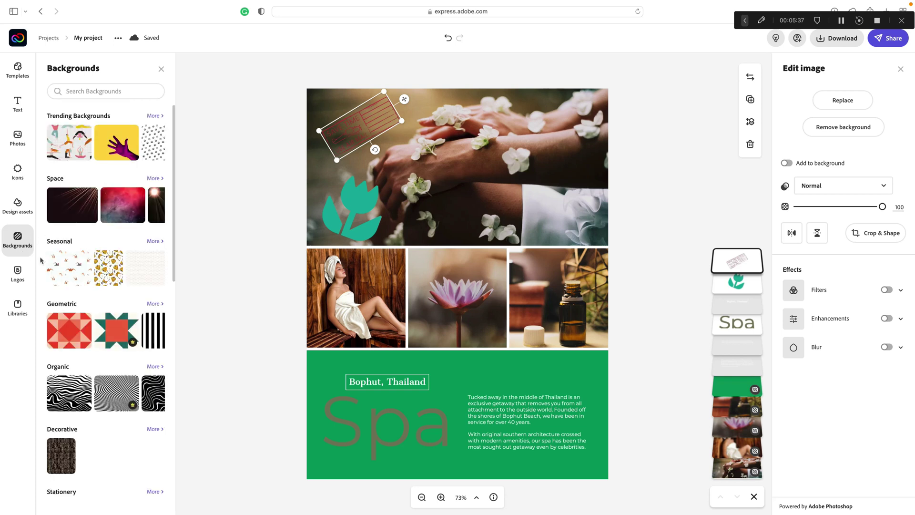
scroll(70, 282, "down", 1)
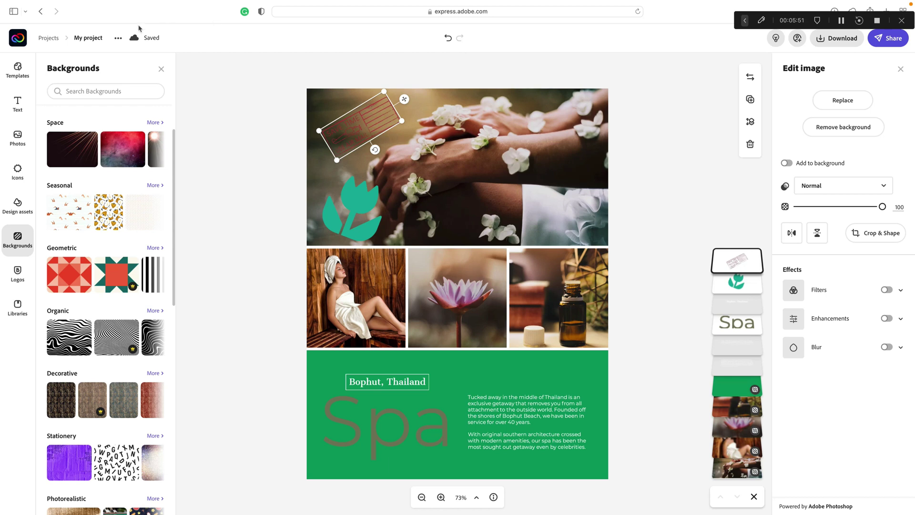
Exit to the Home page via Projects and scroll the quick actions right and back
left_click(45, 41)
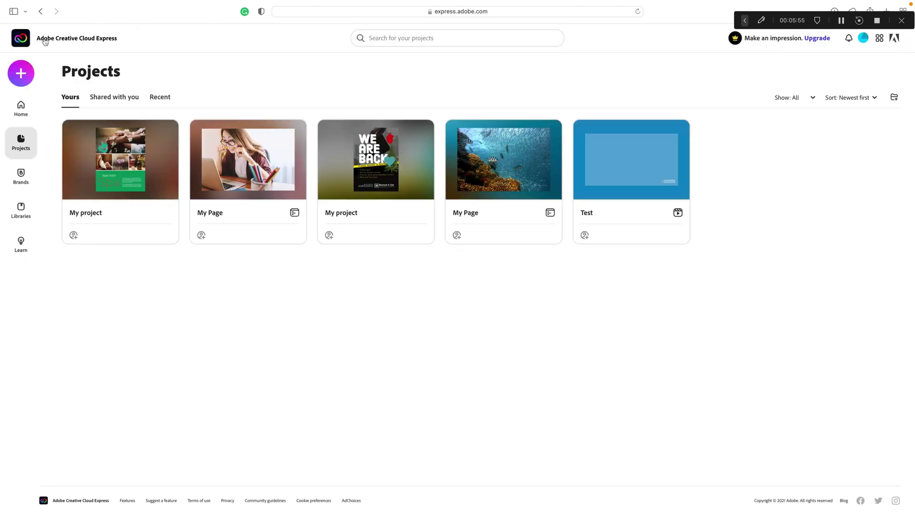
left_click(23, 39)
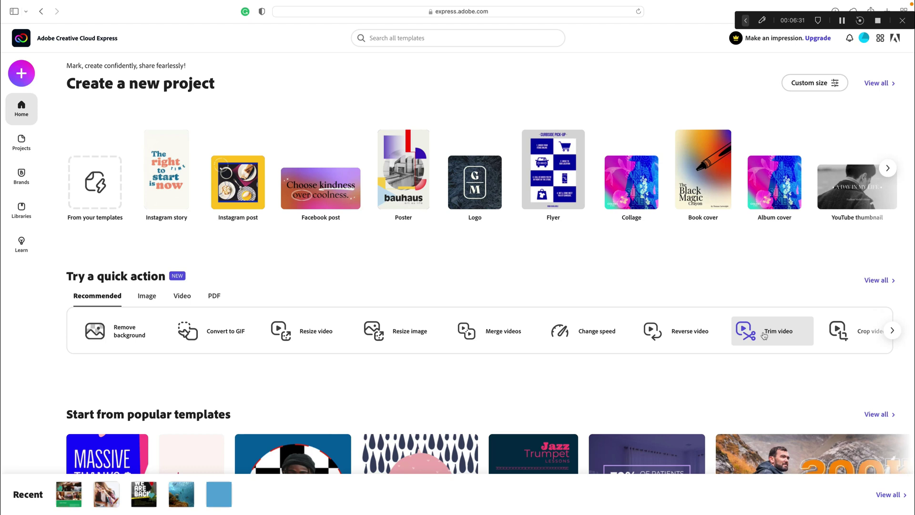
left_click(892, 331)
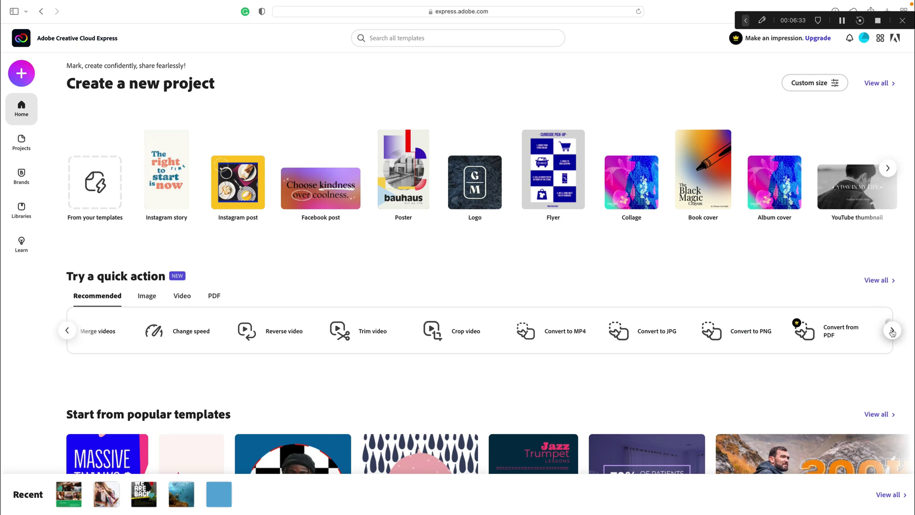
left_click(891, 331)
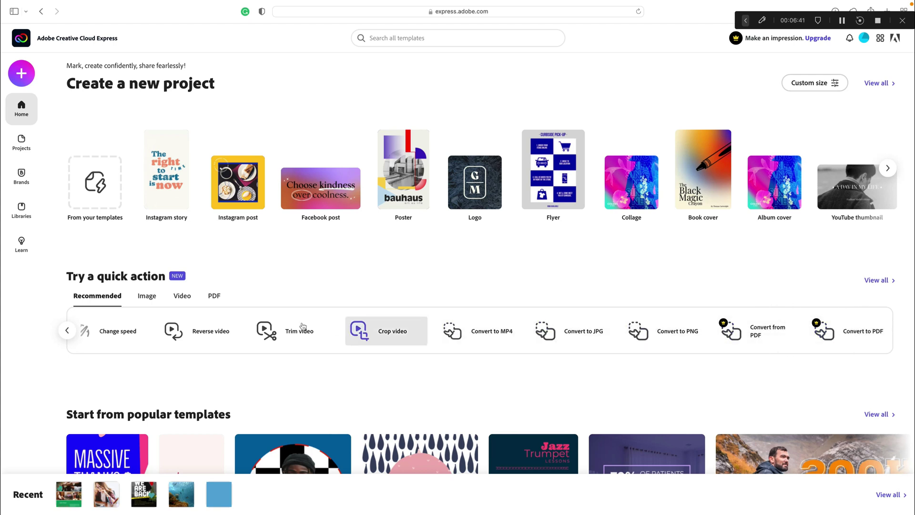
left_click(64, 331)
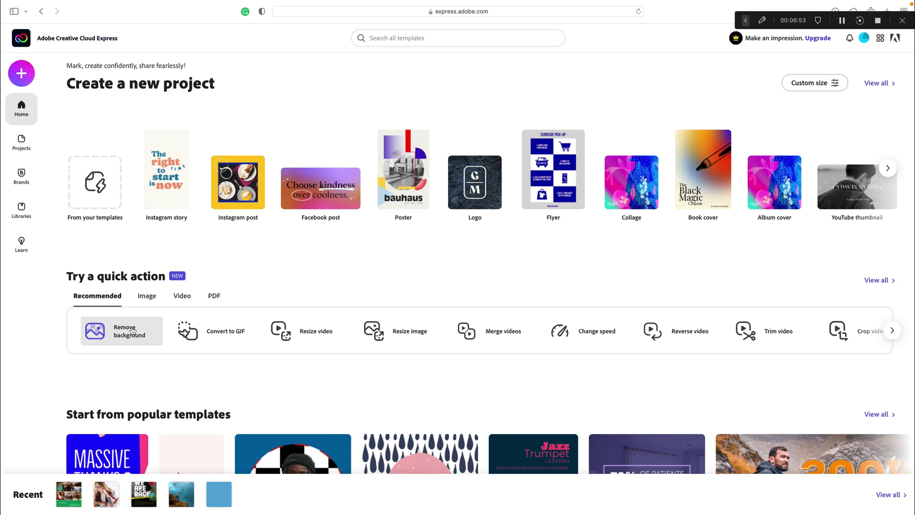
Start Remove background and, after drag attempts, upload the first photo through Browse on your device
left_click(133, 330)
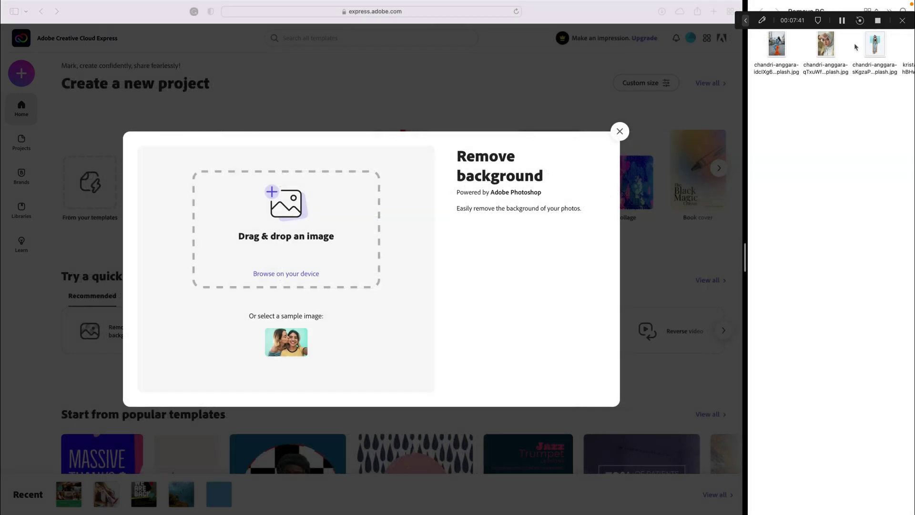
scroll(866, 49, "right", 2)
scroll(810, 46, "left", 2)
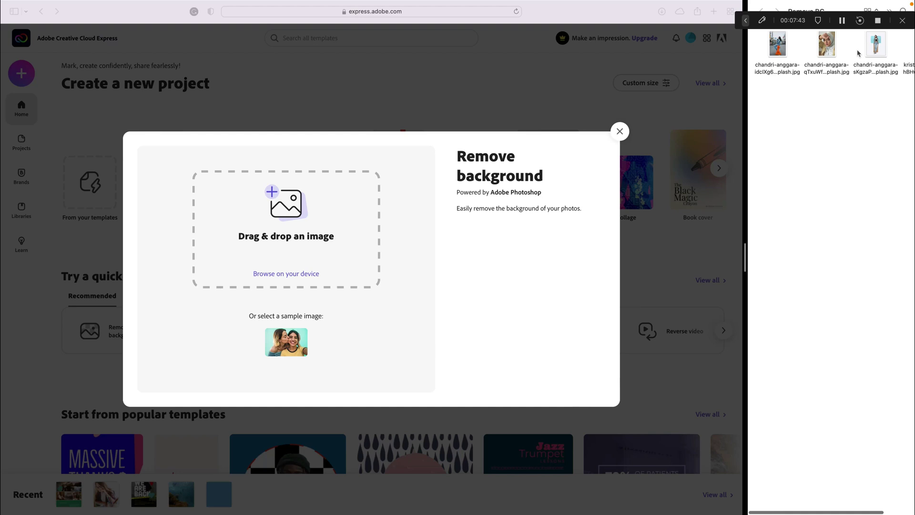
left_click_drag(781, 43, 321, 206)
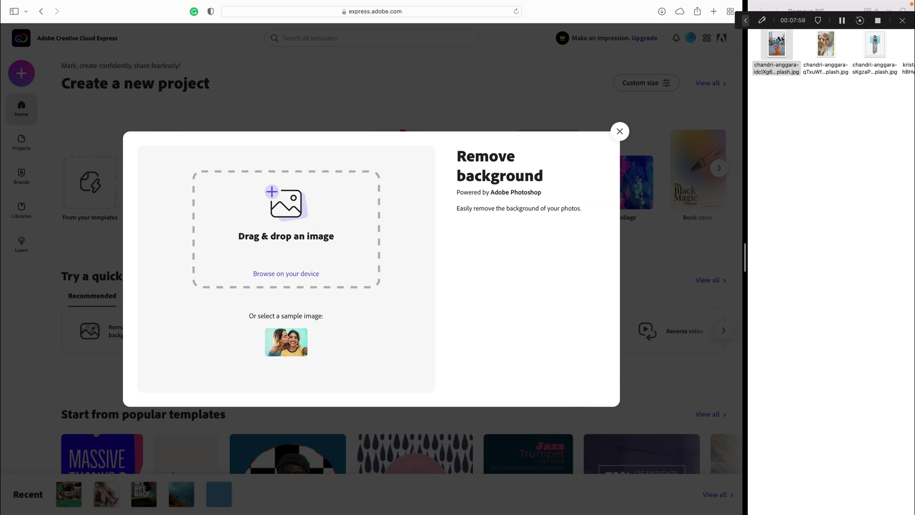
left_click_drag(782, 43, 296, 208)
left_click(306, 273)
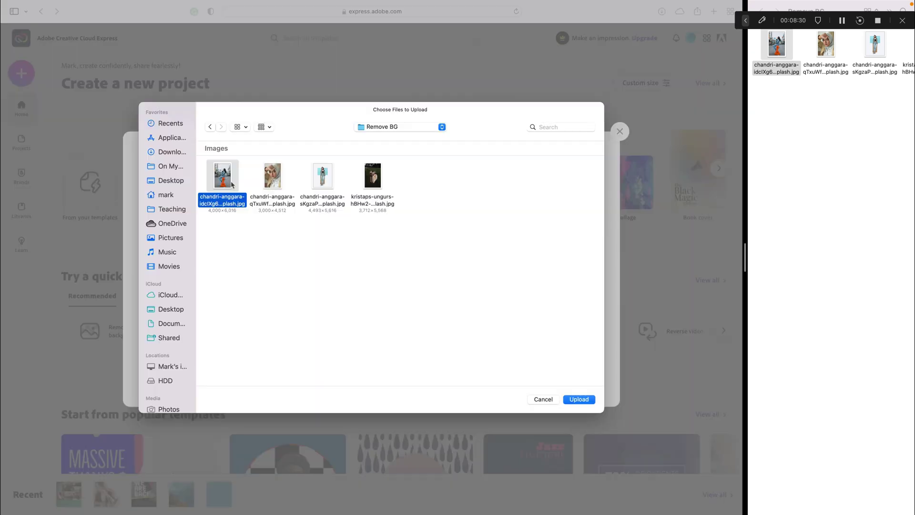
left_click(579, 399)
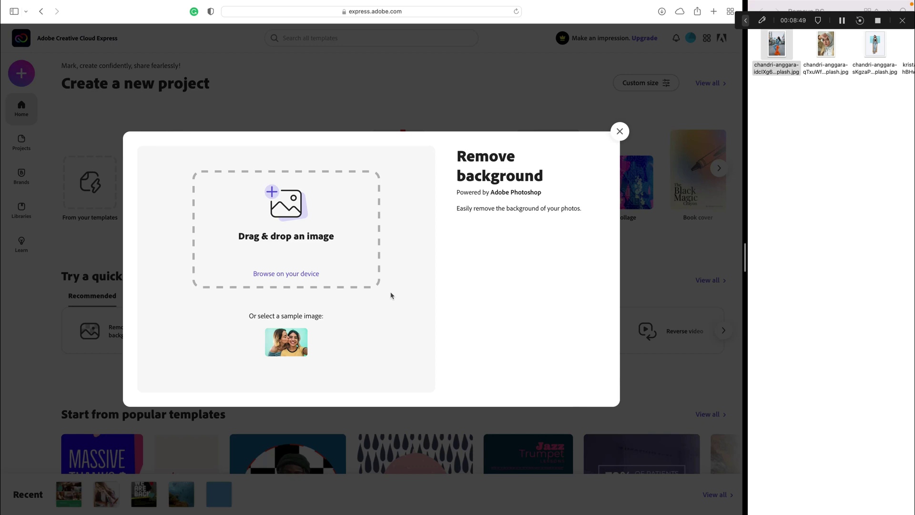
Reopen Remove background and drop in the headscarf portrait to cut it out
left_click(620, 132)
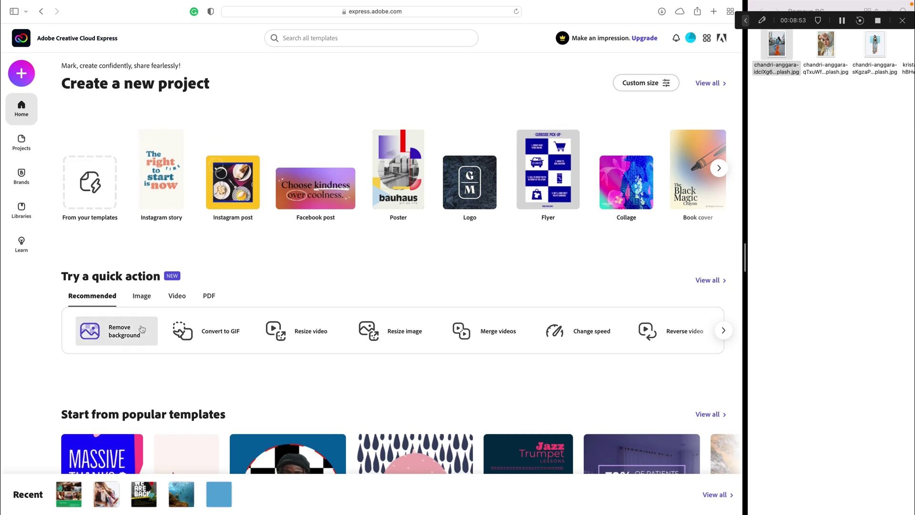
left_click(130, 341)
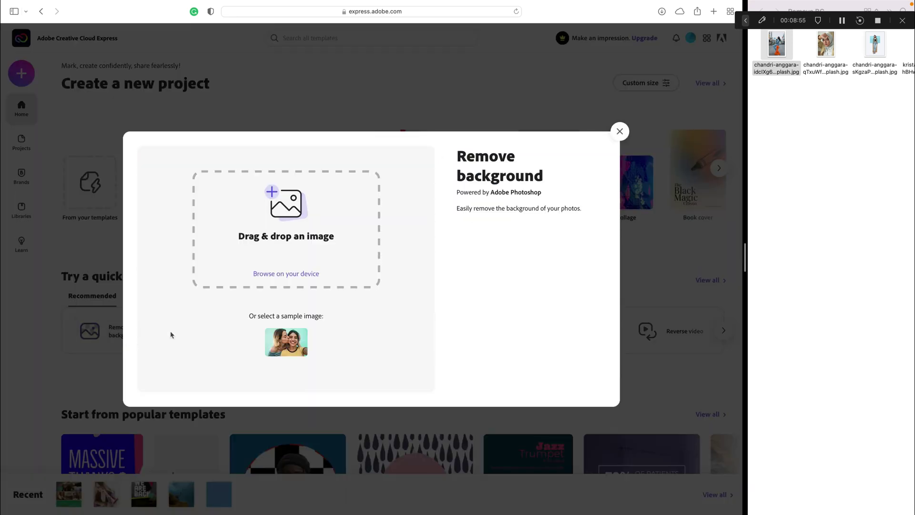
left_click_drag(834, 53, 288, 224)
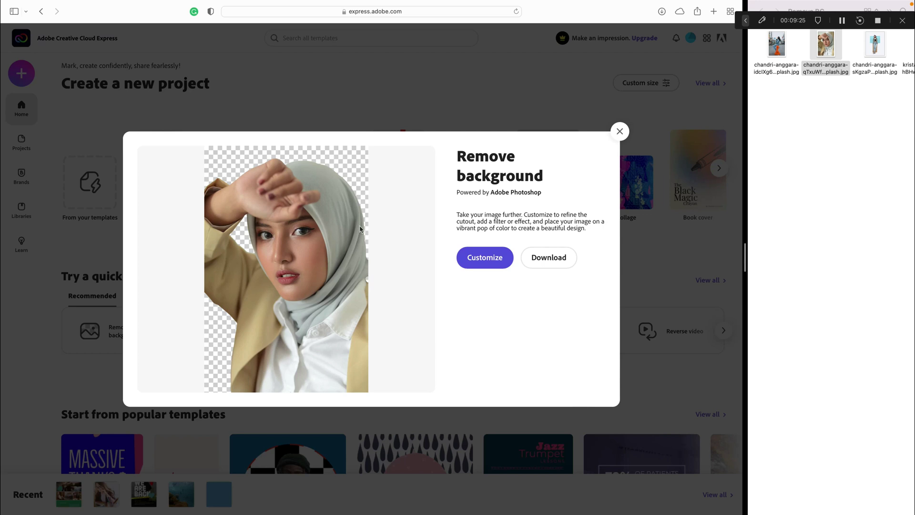
Open the headscarf portrait cutout in the editor, try the duotone filter, remove it, and save the project
left_click(471, 257)
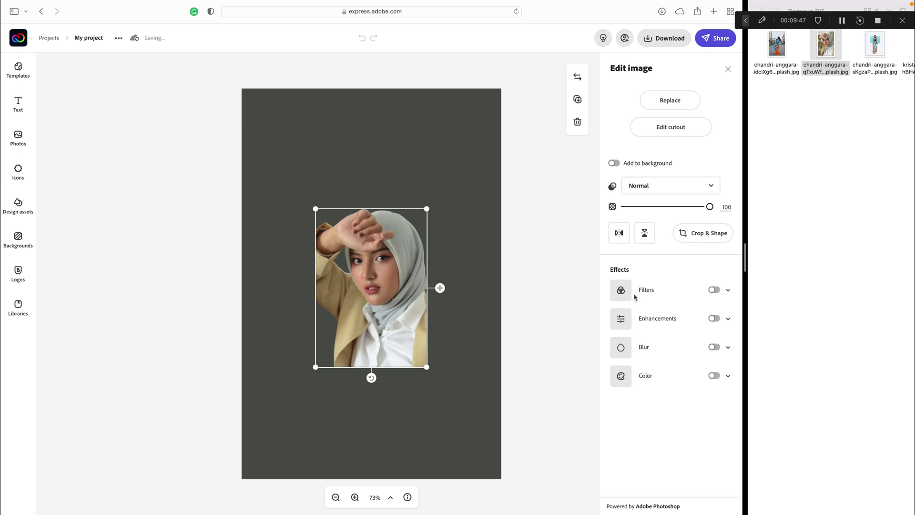
left_click(714, 290)
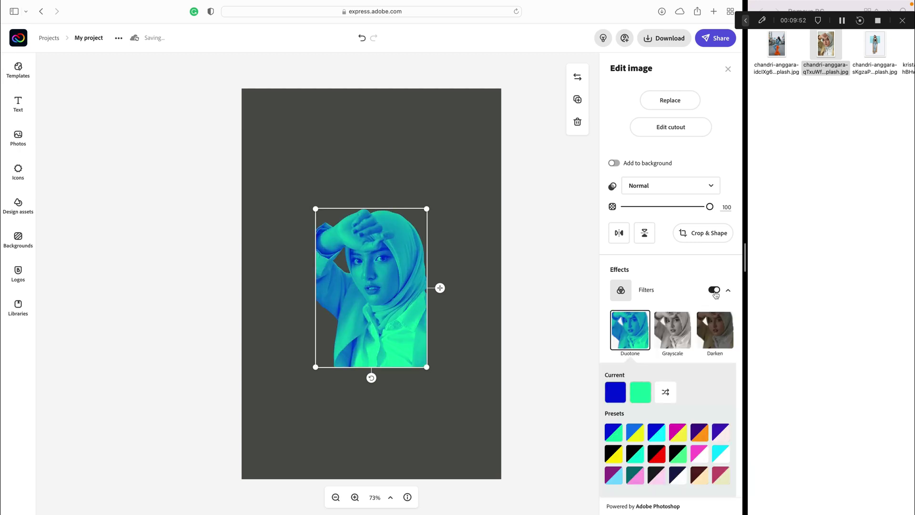
left_click(715, 290)
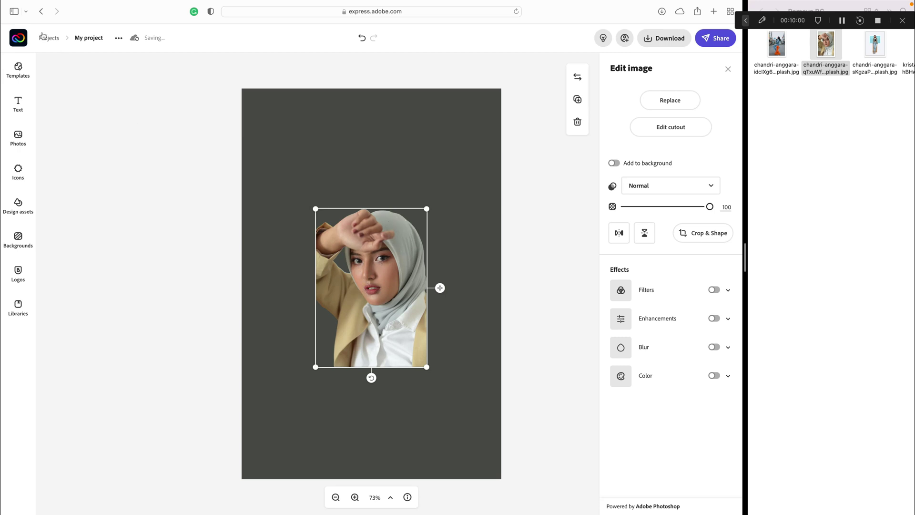
left_click(24, 39)
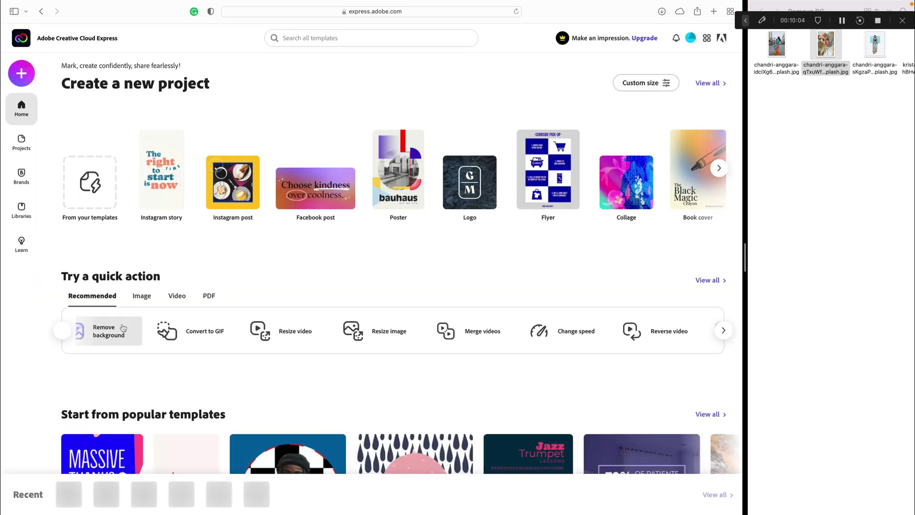
Run Remove background on the photo of the woman on a wooden crate, then close the result
left_click(107, 339)
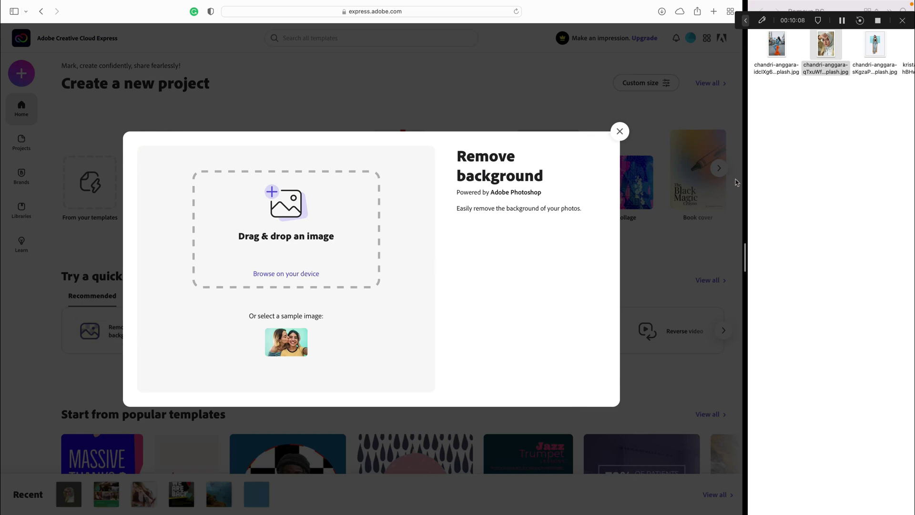
left_click(785, 50)
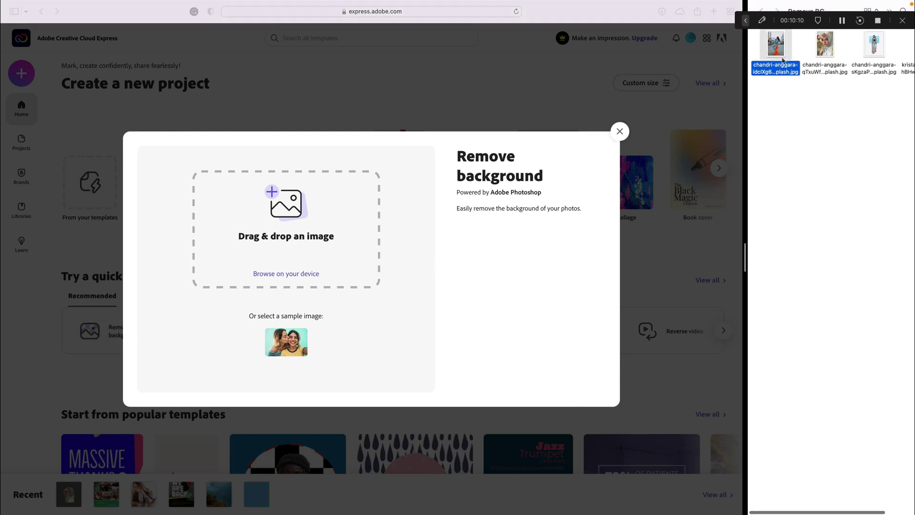
left_click_drag(785, 50, 327, 217)
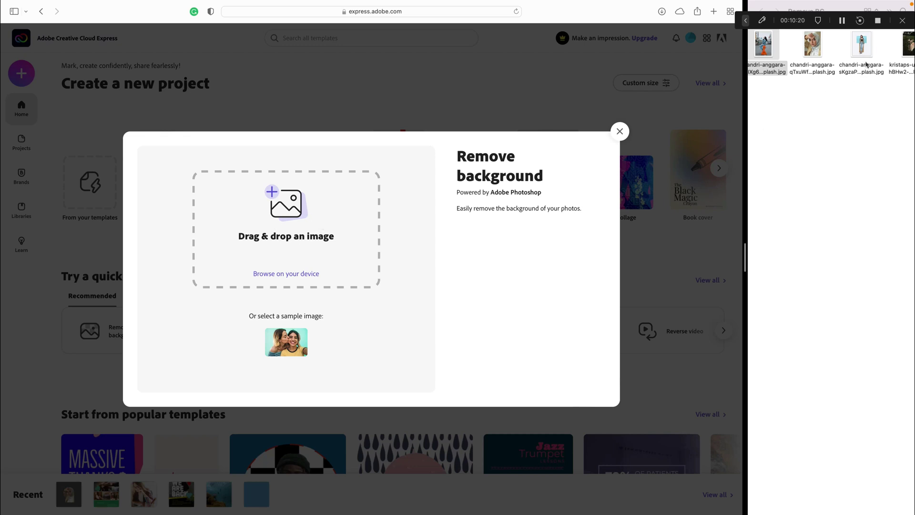
left_click_drag(864, 66, 300, 214)
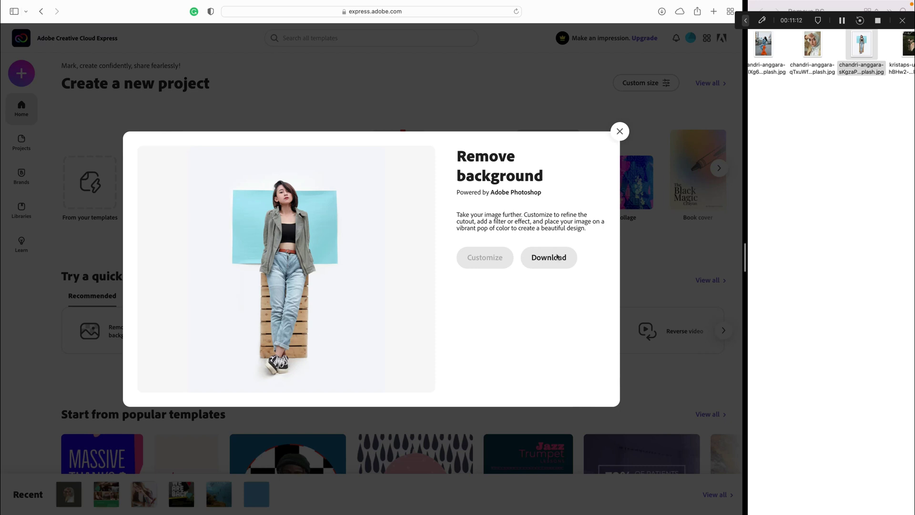
left_click(619, 132)
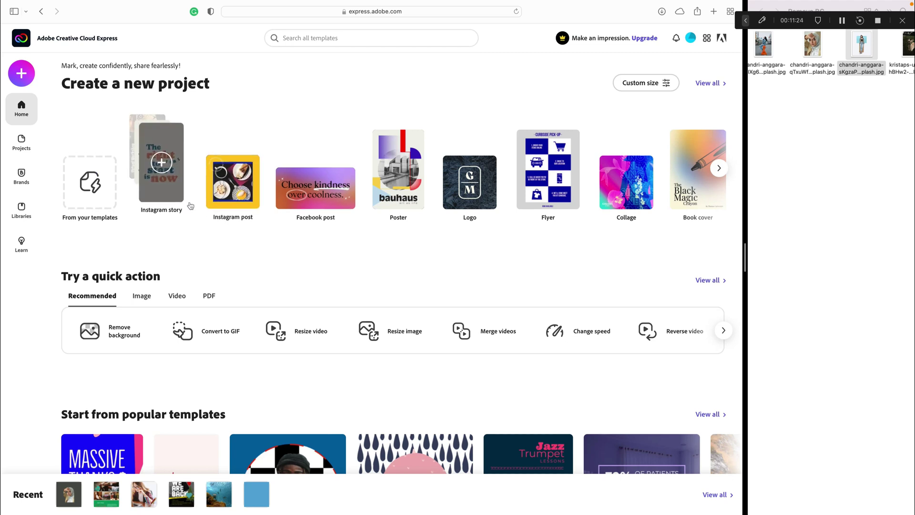
Try uploading the first portrait to Remove background; it is rejected for exceeding 6000px
scroll(190, 205, "right", 1)
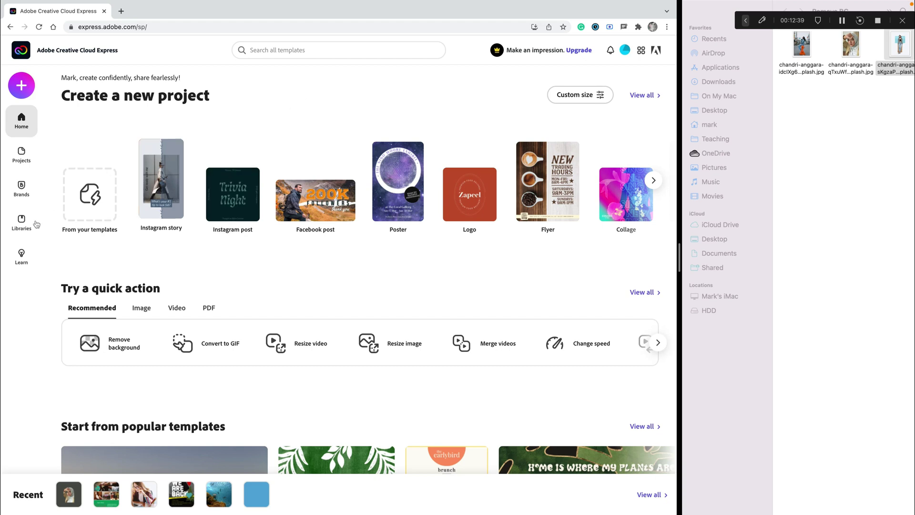
left_click(124, 348)
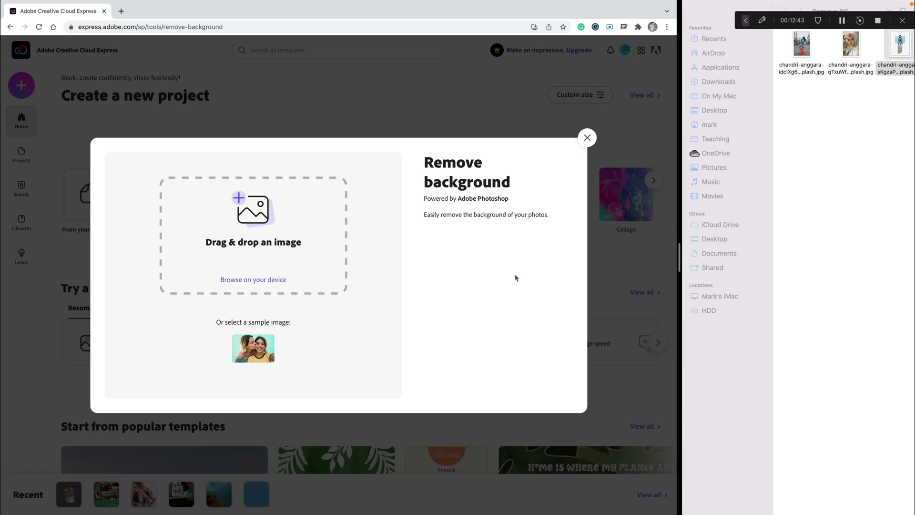
left_click(802, 48)
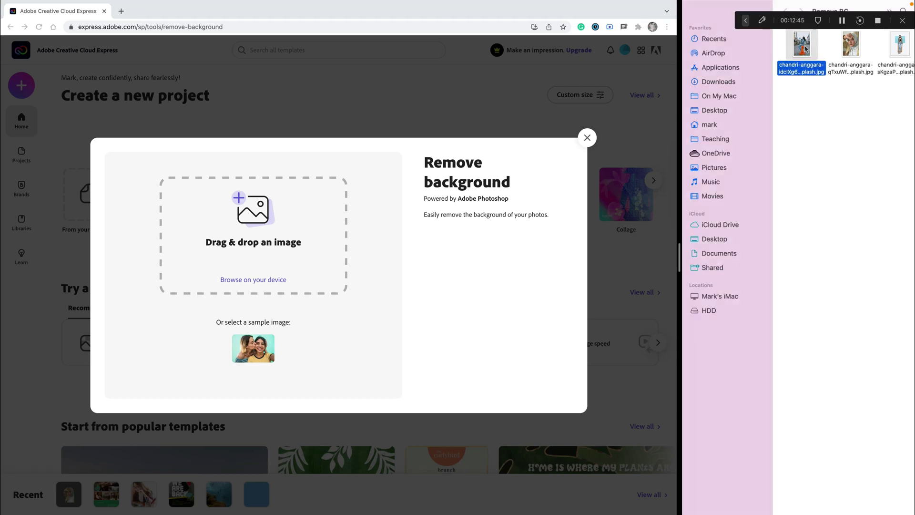
left_click_drag(805, 49, 275, 220)
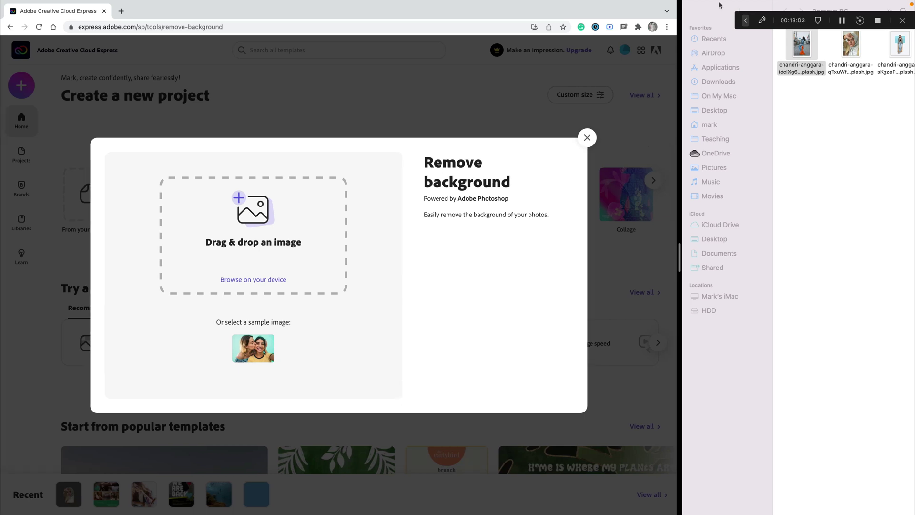
scroll(825, 156, "right", 2)
scroll(825, 155, "right", 2)
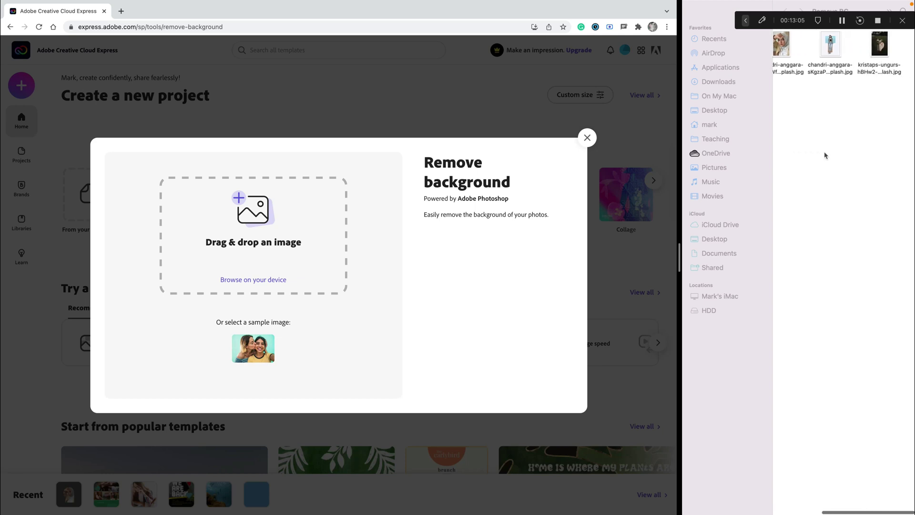
Remove the background from the sKgzaP standing-woman photo and download the cutout PNG
left_click(837, 45)
left_click_drag(837, 46, 355, 221)
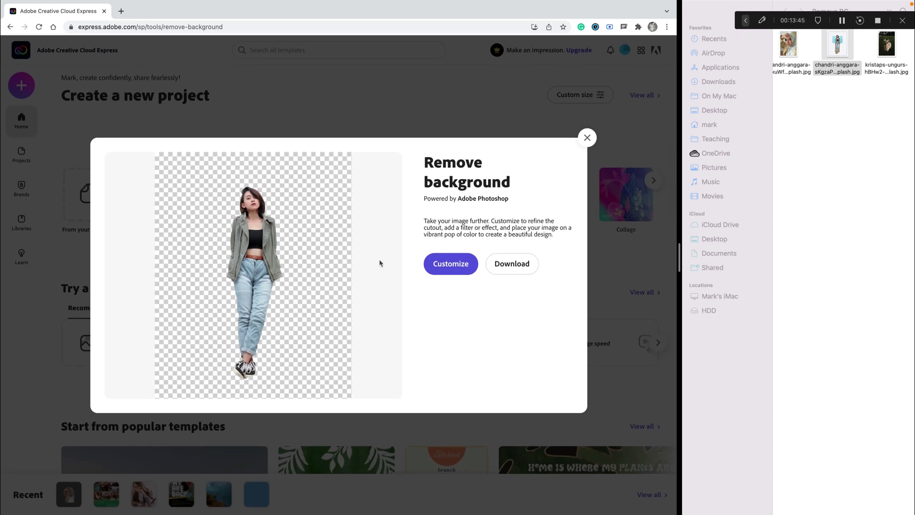
left_click(523, 267)
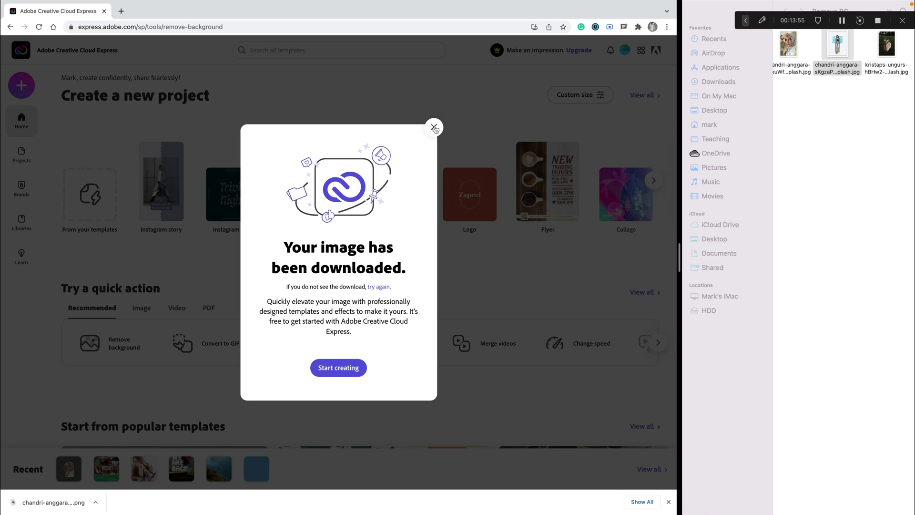
left_click(434, 127)
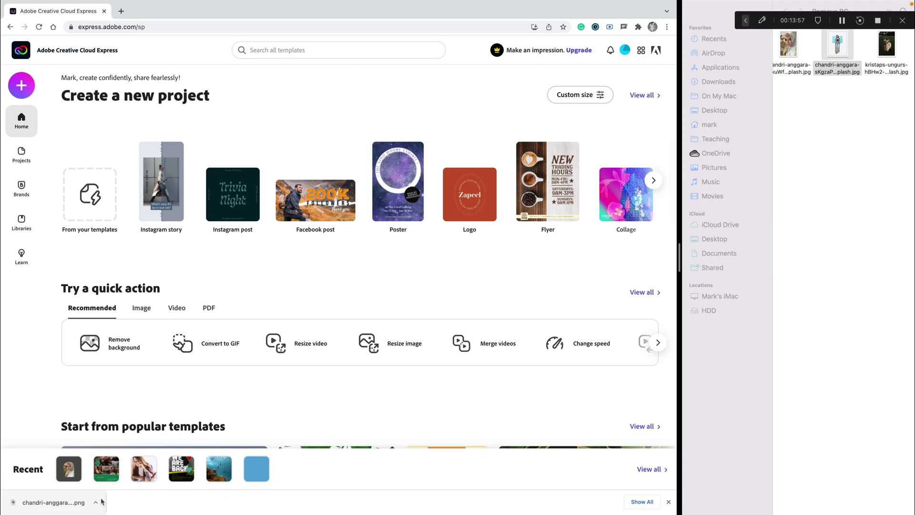
View the downloaded transparent portrait PNG full screen in Preview, then close it and return to Chrome
left_click(70, 507)
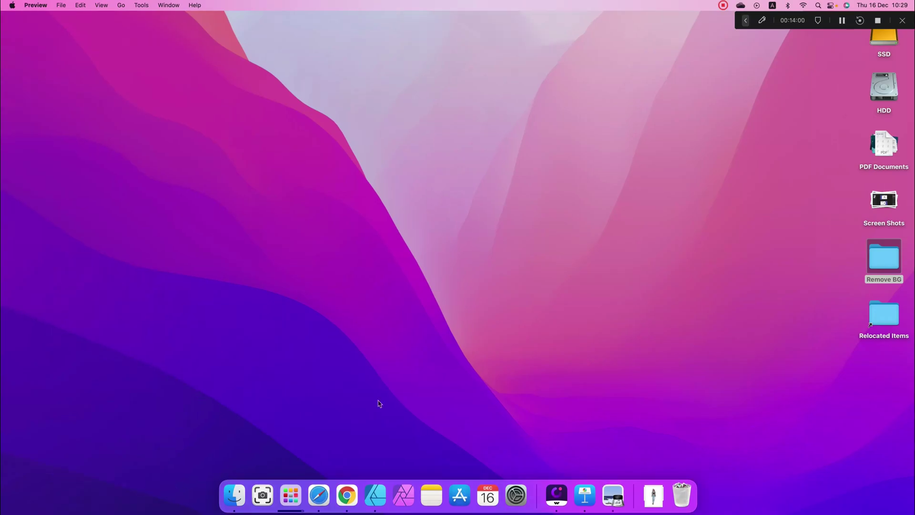
left_click(653, 495)
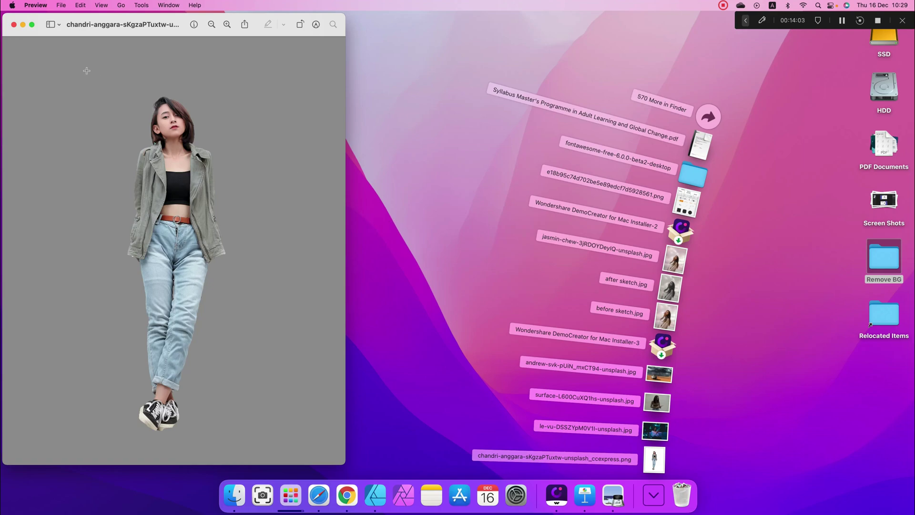
left_click(32, 25)
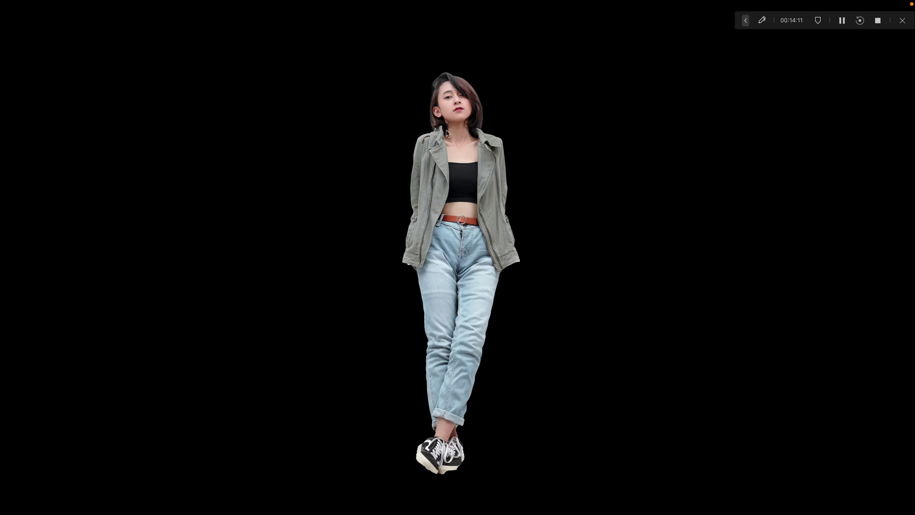
key("Escape")
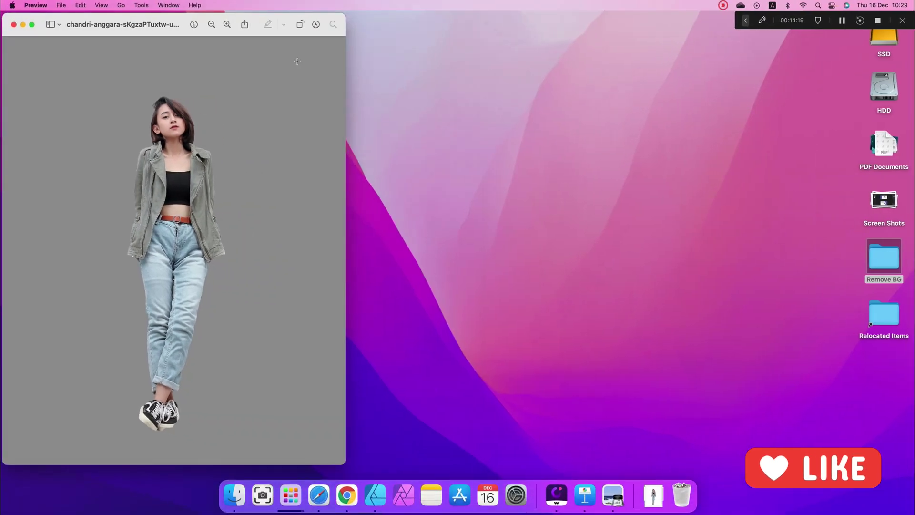
left_click(14, 24)
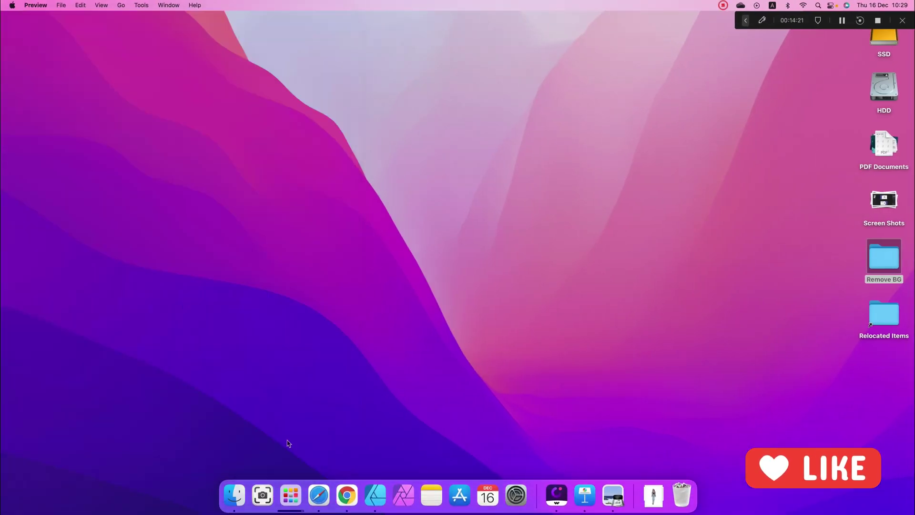
left_click(340, 495)
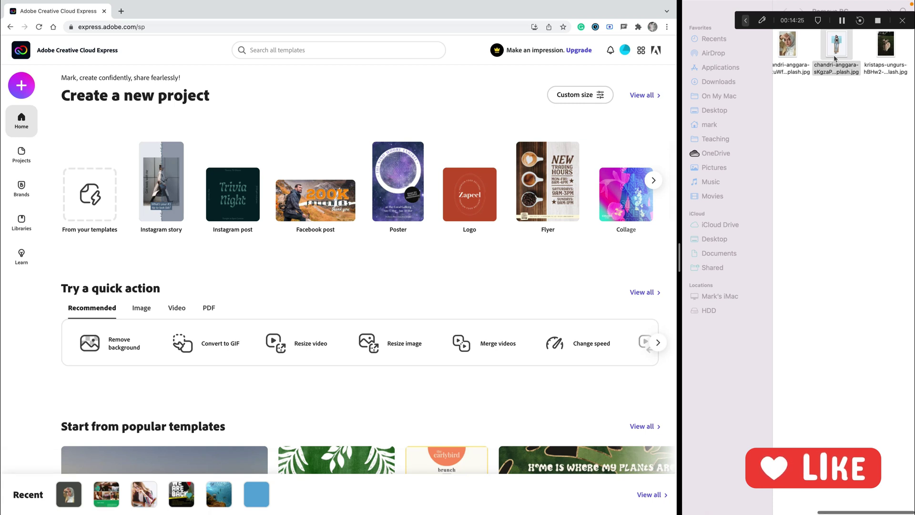
Upload the kristaps-ungurs deer photo to Remove background to cut out the deer
left_click(887, 46)
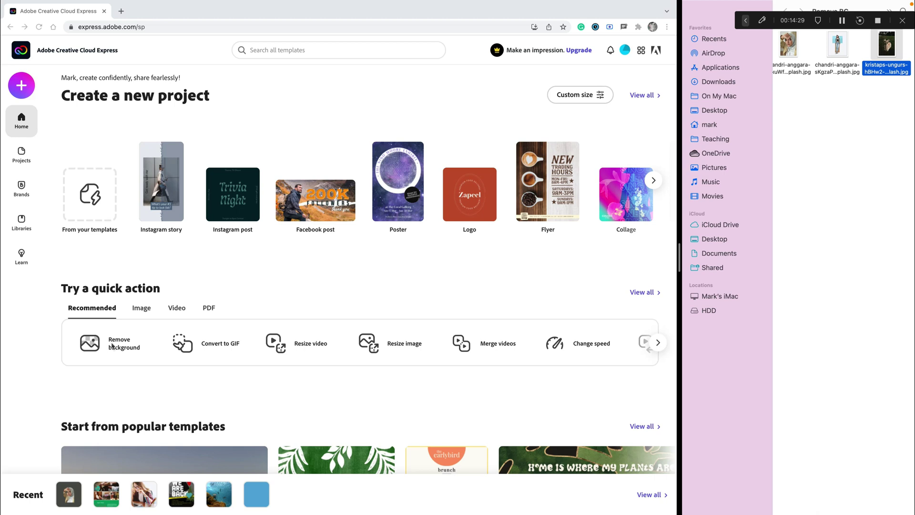
left_click(90, 348)
left_click(90, 348)
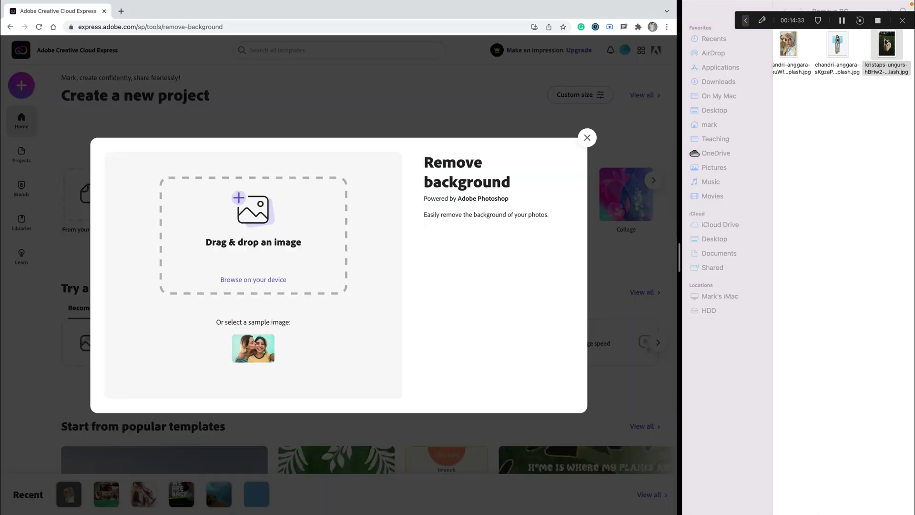
left_click(887, 44)
left_click_drag(887, 44, 289, 211)
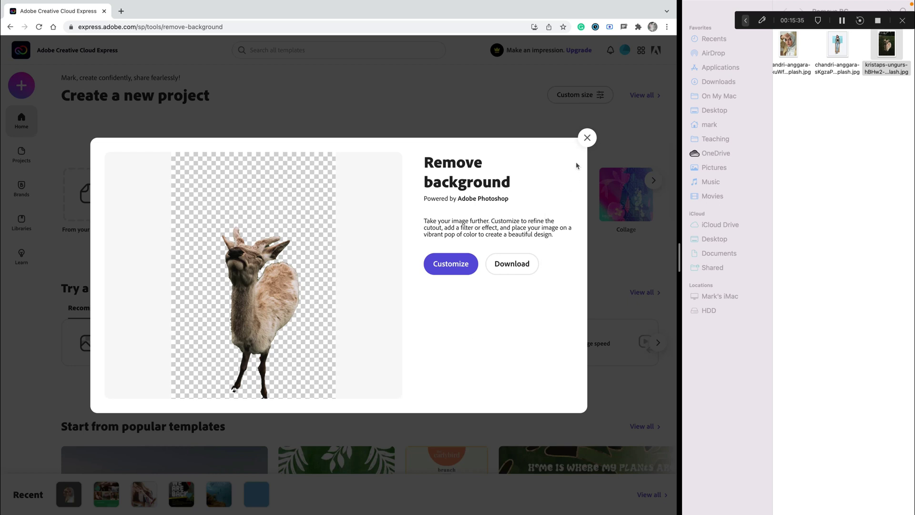
Close the deer cutout result and scroll the quick-action carousel right and back
left_click(587, 138)
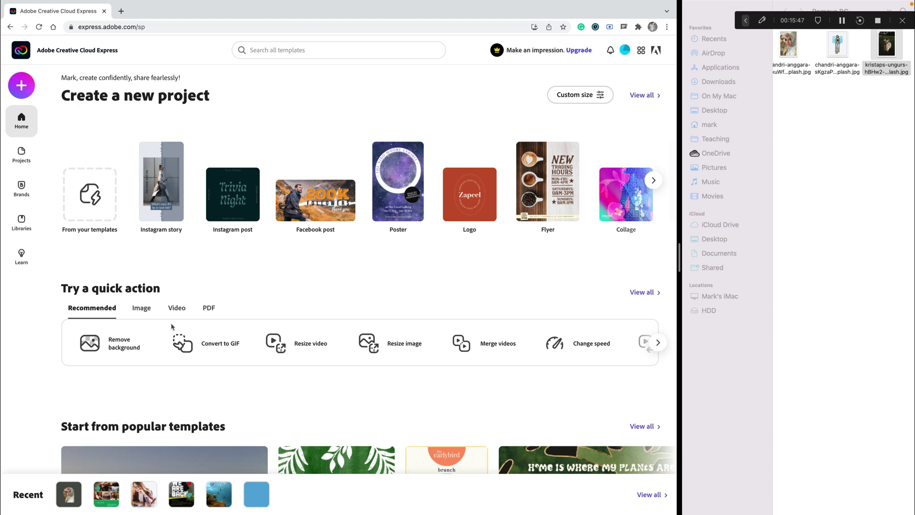
scroll(281, 339, "right", 5)
scroll(288, 339, "right", 10)
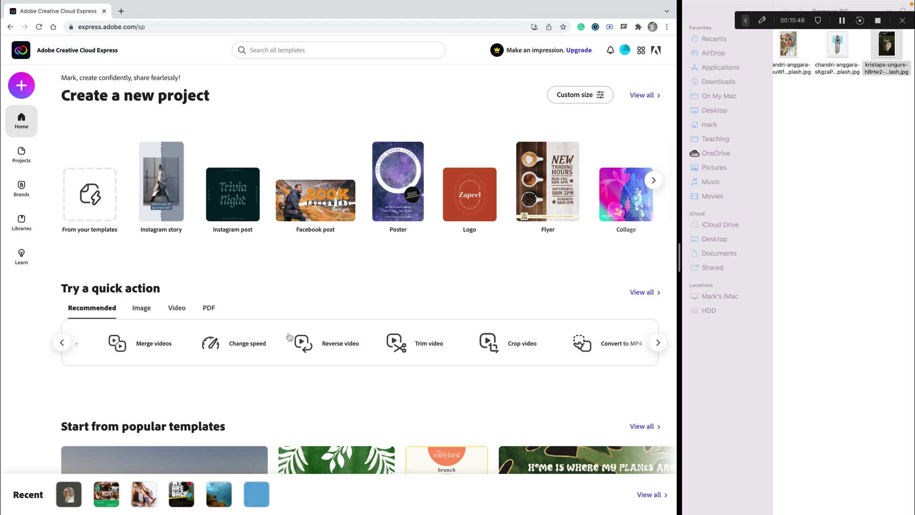
scroll(286, 336, "left", 10)
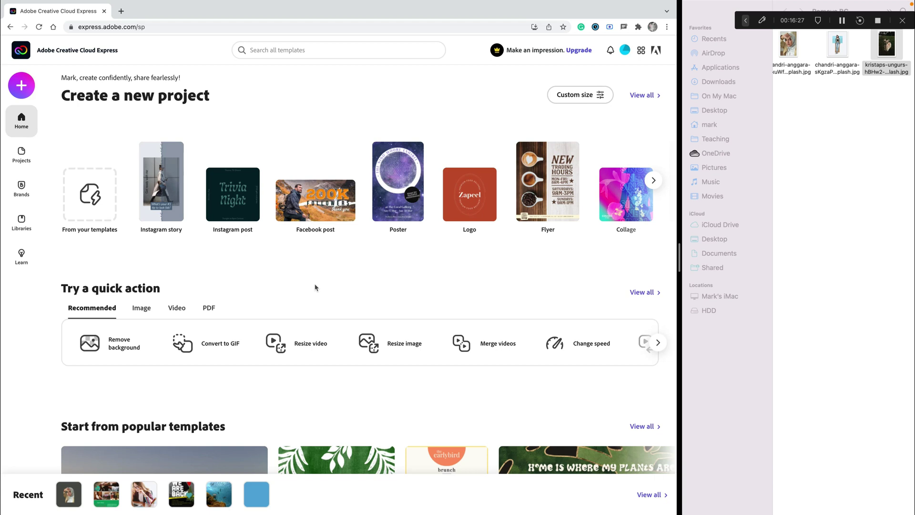
left_click(134, 344)
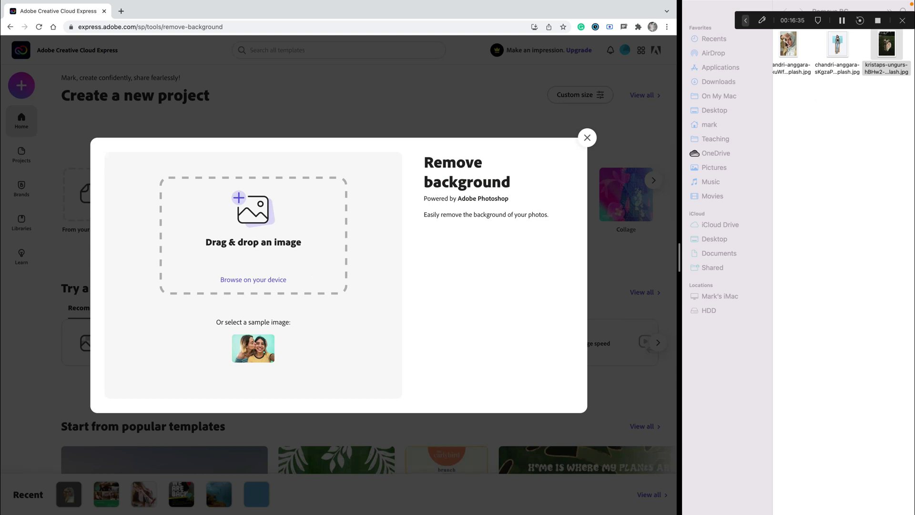
scroll(793, 46, "left", 3)
left_click(800, 46)
left_click_drag(801, 46, 333, 235)
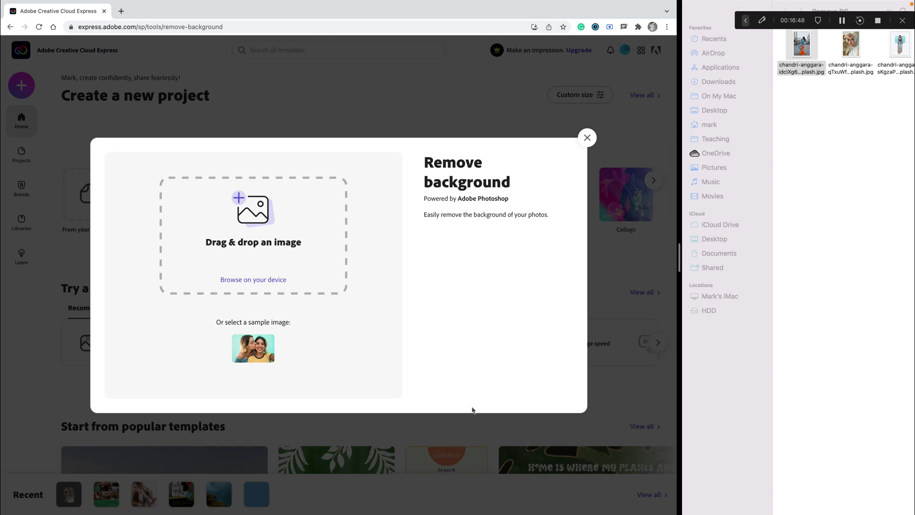
left_click(593, 137)
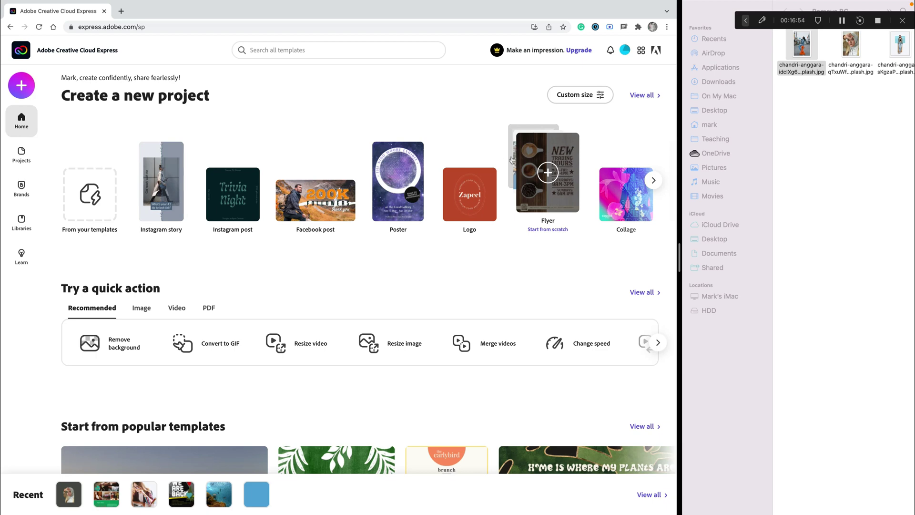
scroll(394, 104, "down", 4)
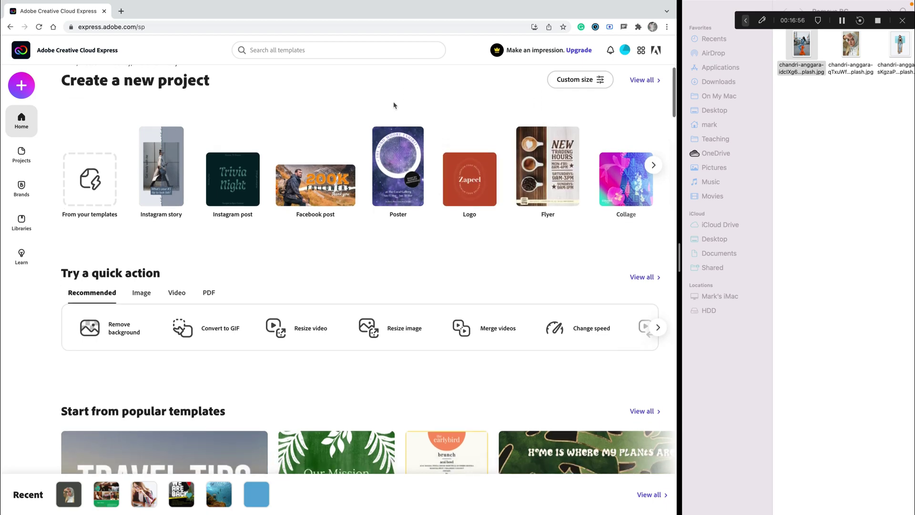
scroll(350, 112, "down", 5)
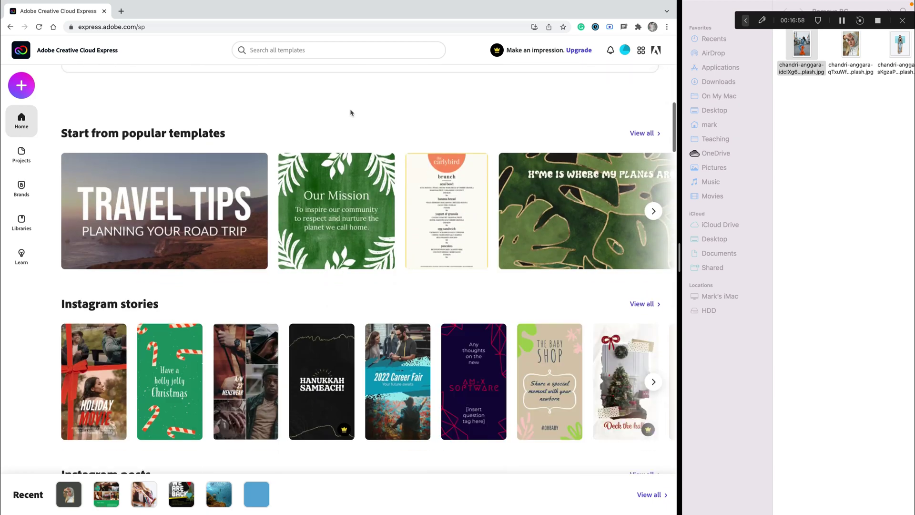
scroll(350, 113, "up", 8)
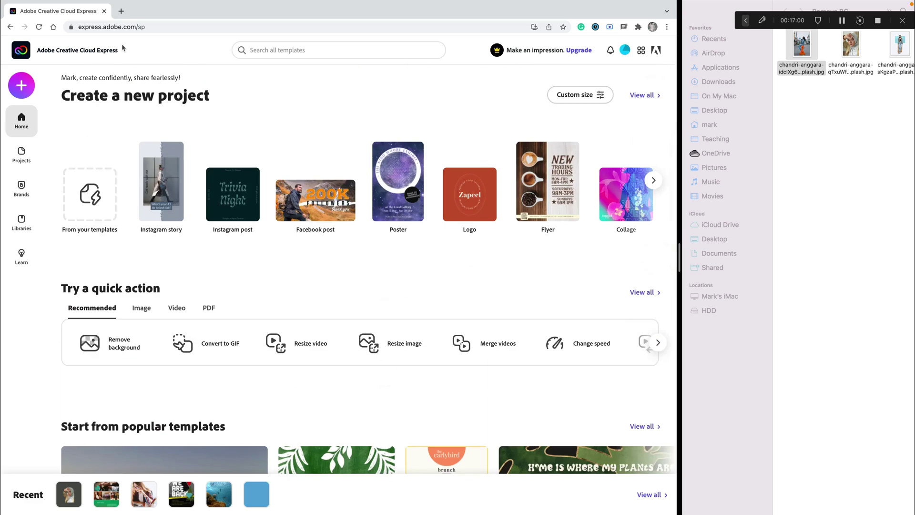